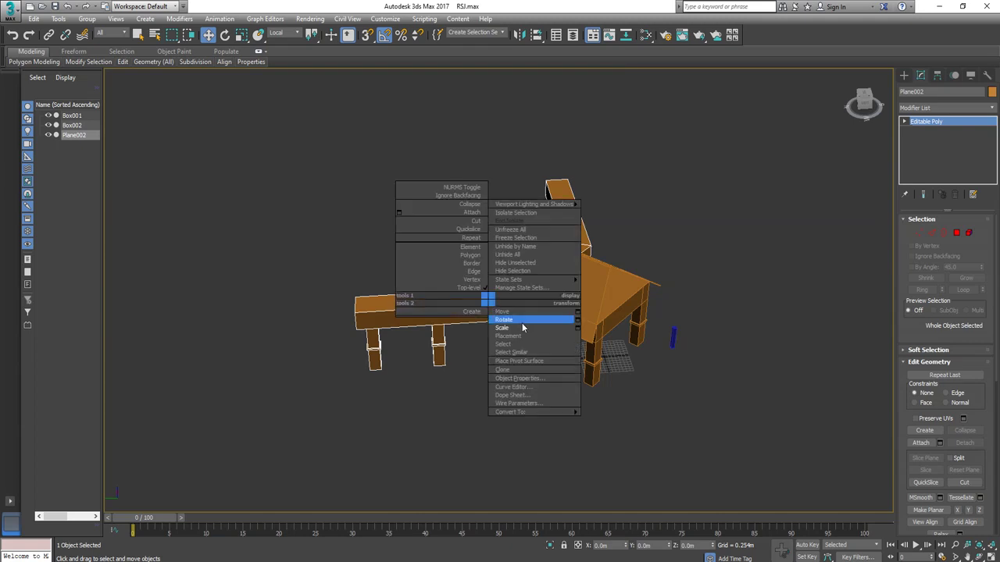
Step: Rotate the beam-and-post structure -90 degrees about the vertical axis as one independent copy named Plane003
left_click(523, 325)
mouse_move(490, 265)
left_mouse_down("shift")
mouse_move(406, 286)
mouse_move(432, 289)
mouse_move(401, 297)
mouse_move(415, 313)
mouse_move(404, 312)
mouse_move(459, 323)
left_mouse_up("shift")
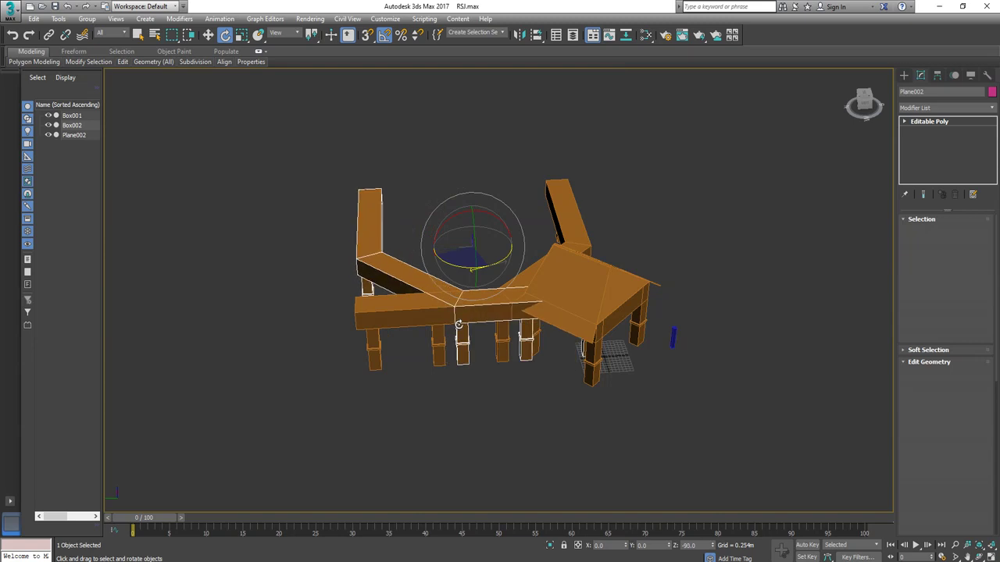
left_click_drag(459, 323, 458, 323, "shift")
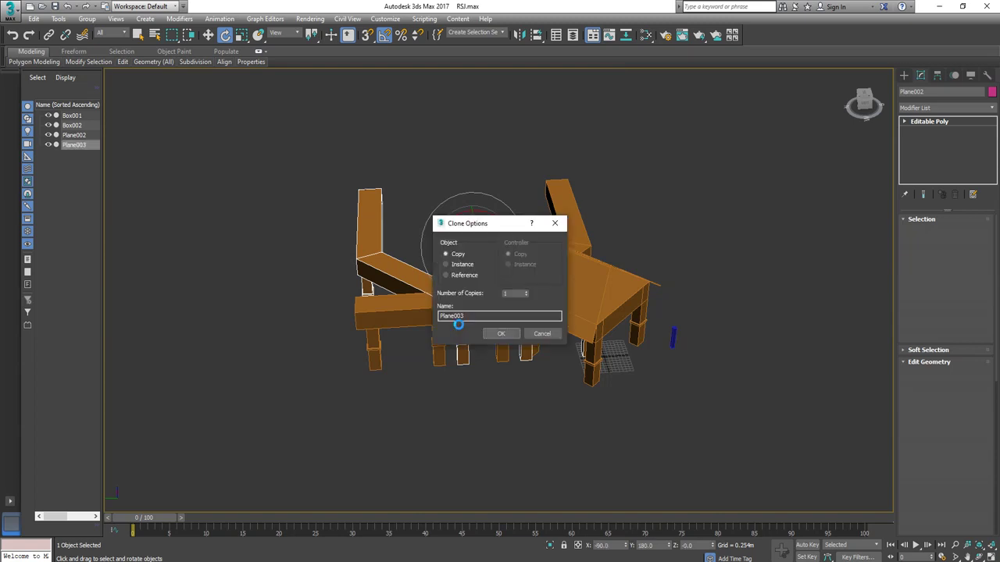
left_click(498, 330)
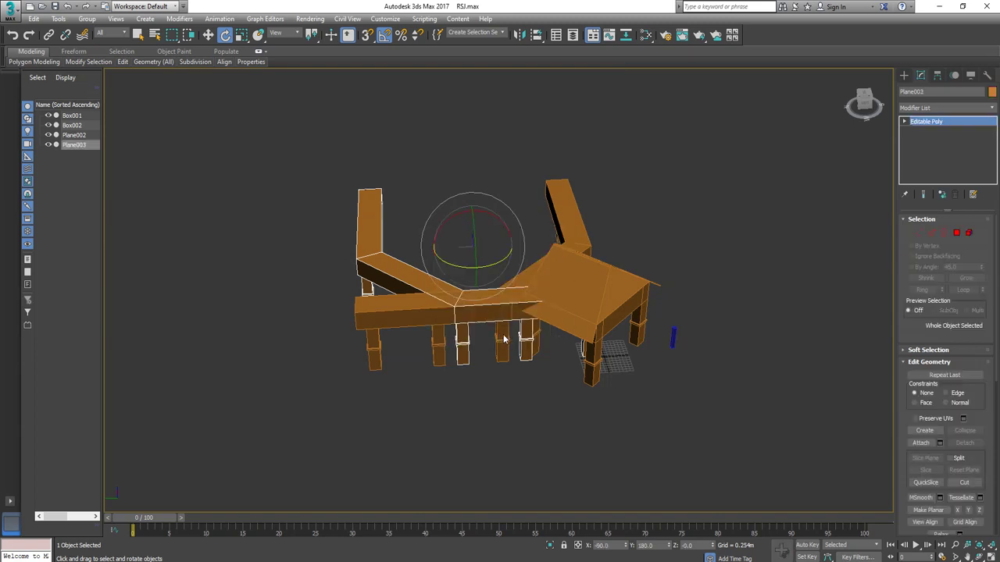
Step: Move the rotated copy away from the original structure so the two no longer overlap
right_click(540, 350)
left_click(547, 361)
mouse_move(439, 259)
left_mouse_down()
mouse_move(382, 252)
mouse_move(258, 368)
left_mouse_up()
middle_click_drag(258, 368, 325, 363)
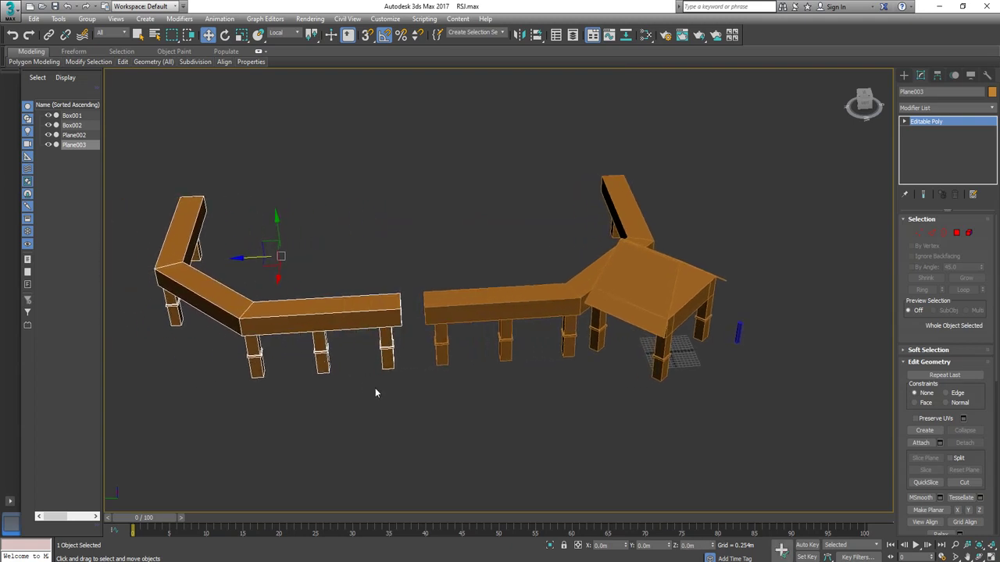
Step: Delete the three front posts under the copy's nearest straight beam section as elements
key("5")
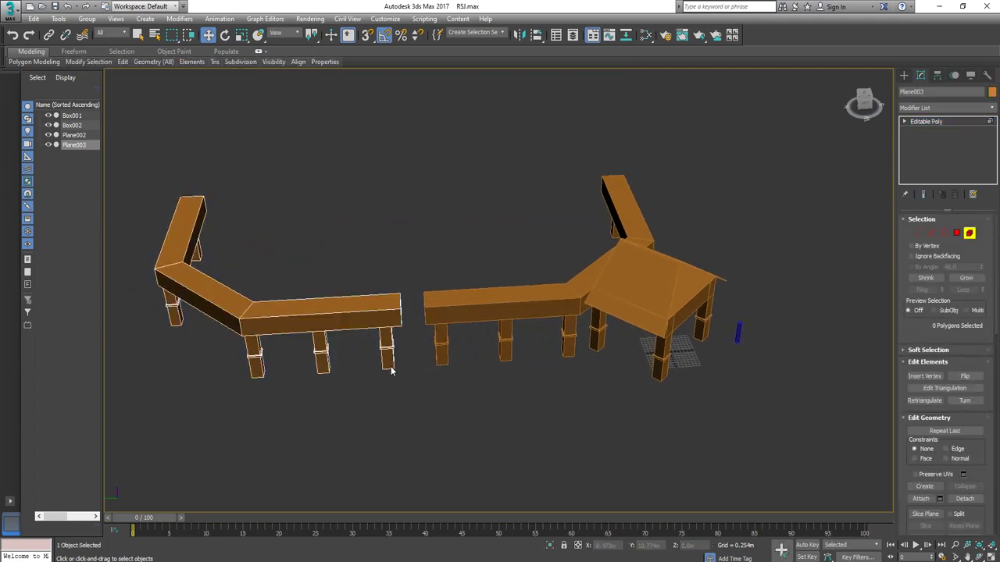
left_click(388, 361)
key("Delete")
left_click(321, 353)
key("Delete")
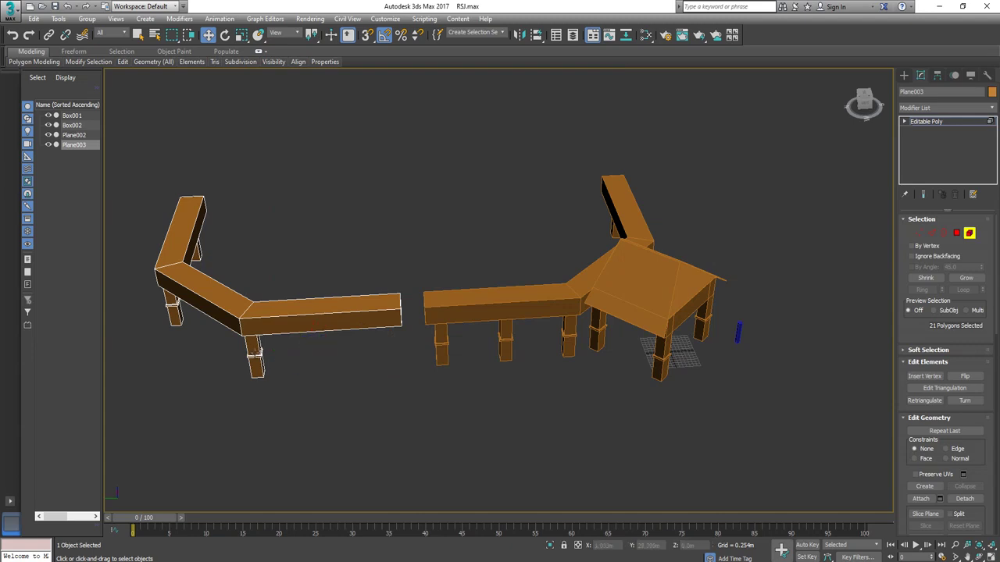
left_click(256, 356)
key("Delete")
Step: Remove the copy's nearest straight beam section by deleting its four end vertices
left_click(365, 329)
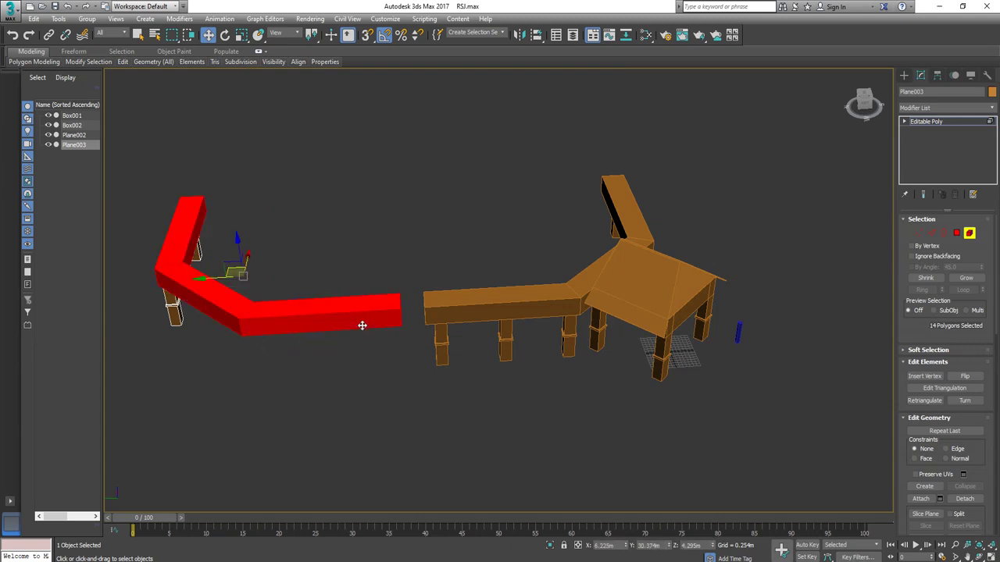
key("1")
left_click_drag(398, 302, 410, 280)
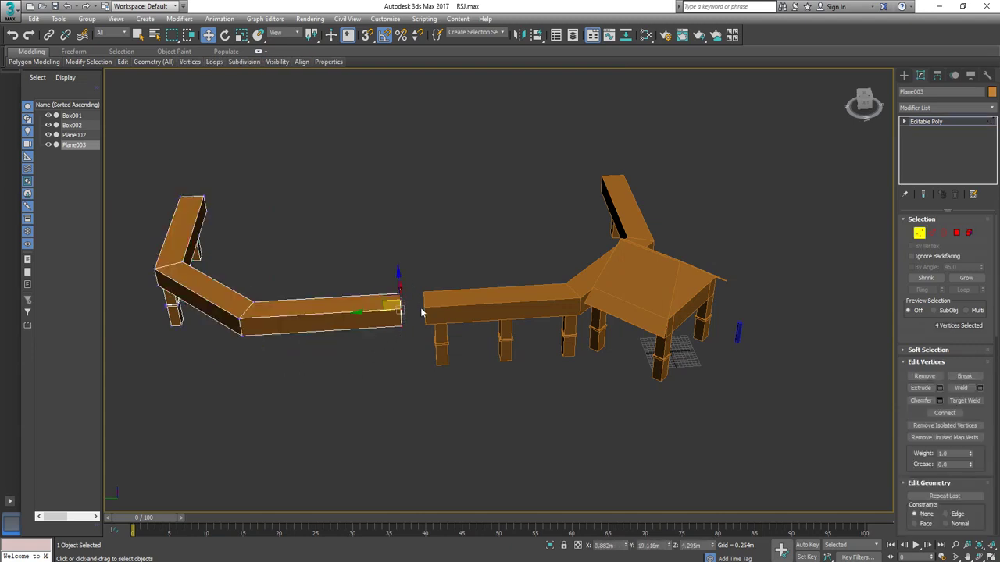
key("Delete")
key("ctrl+z")
key("Delete")
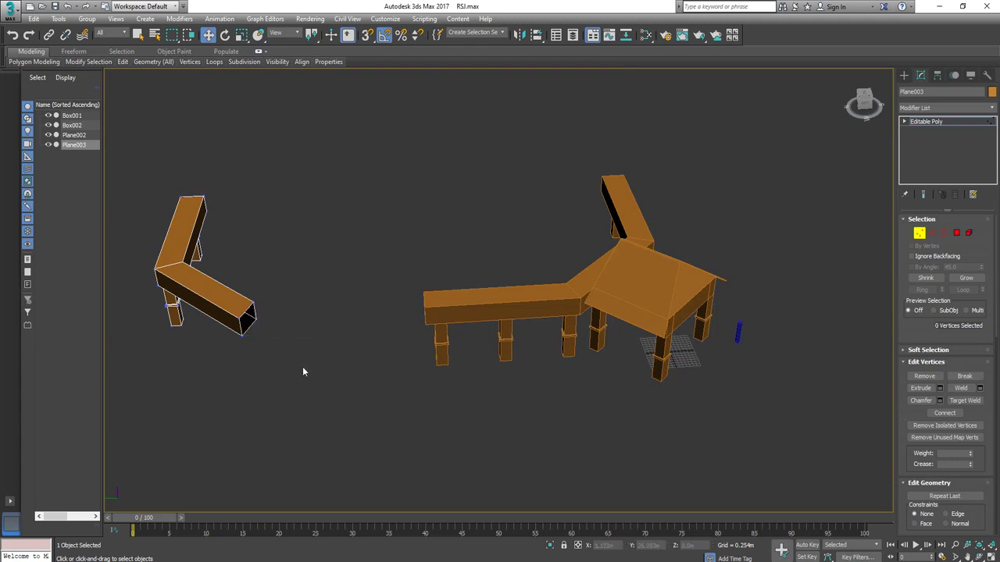
Step: Move the trimmed copy along its long axis up to the free end of the original beam
left_click(919, 233)
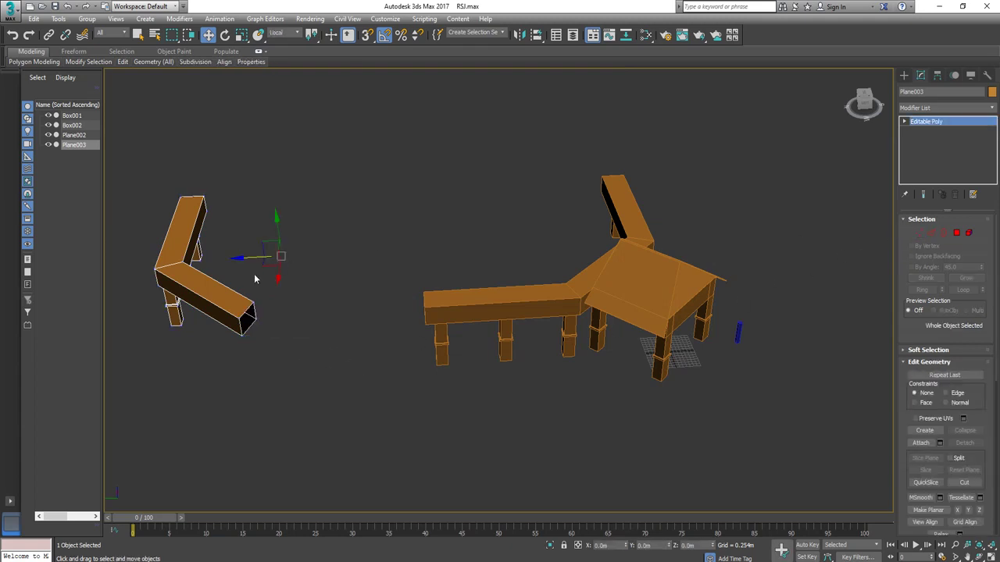
left_click_drag(241, 259, 396, 271)
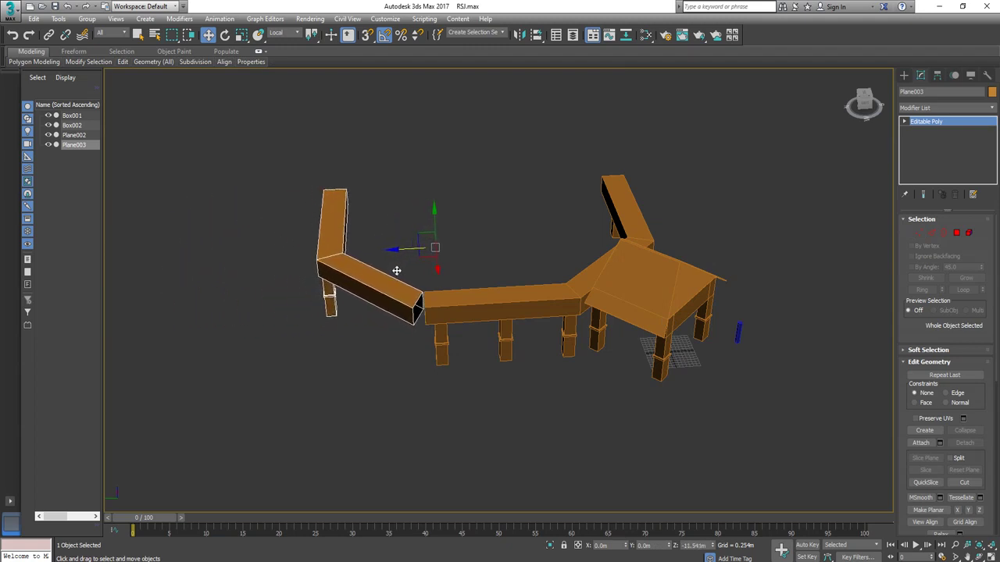
middle_click_drag(438, 405, 522, 384)
scroll(522, 384, "up", 5)
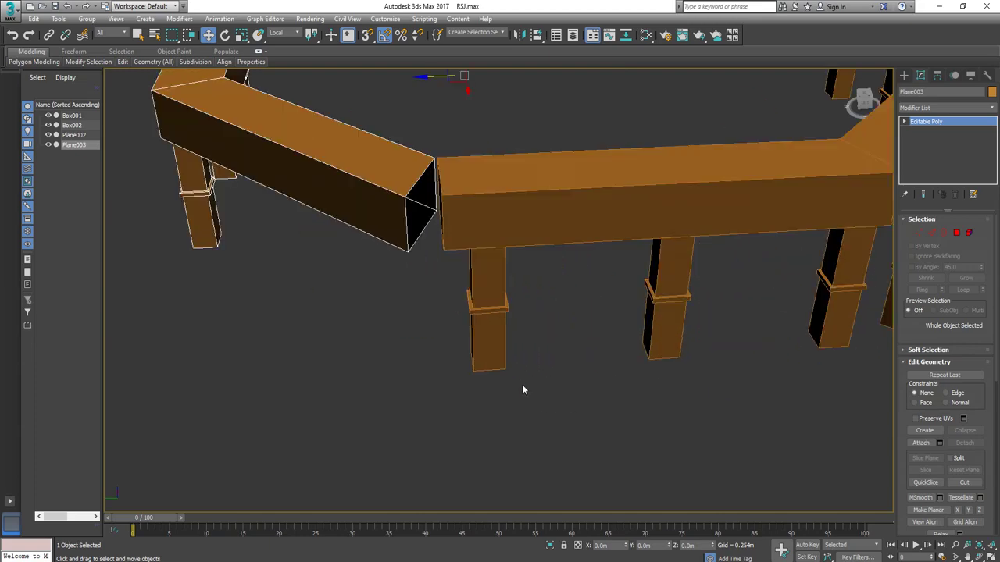
scroll(512, 375, "down", 5)
scroll(445, 359, "up", 5)
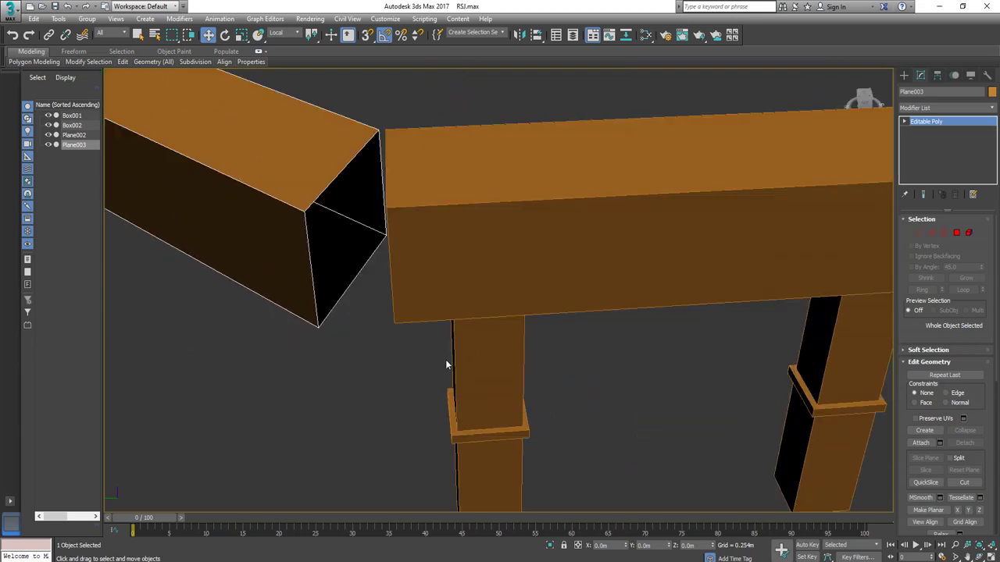
Step: In the top view, align the copy's inner mitre corner with the inner end corner of the original beam
key("t")
key("z")
scroll(522, 374, "down", 5)
scroll(482, 394, "up", 5)
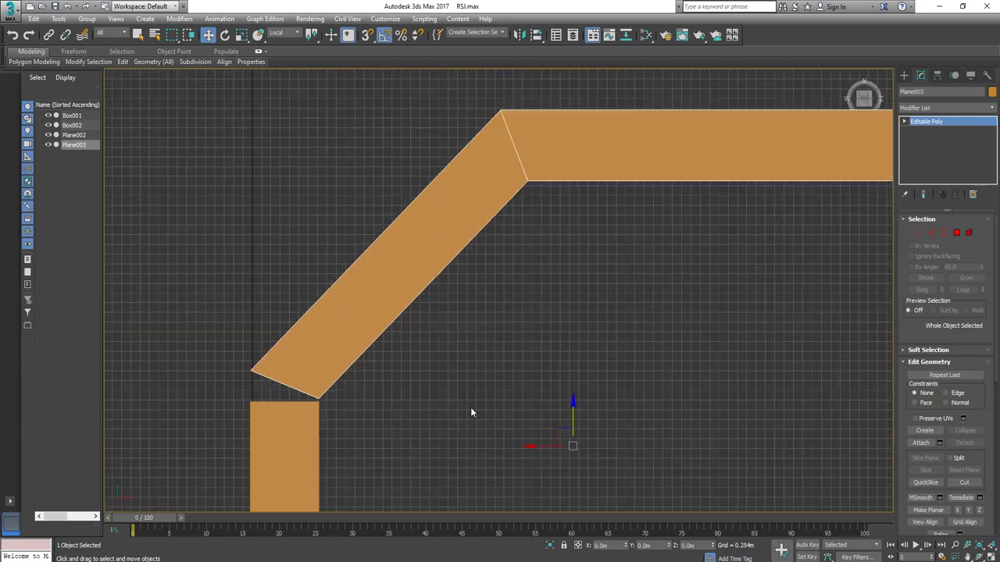
middle_click_drag(470, 407, 486, 325)
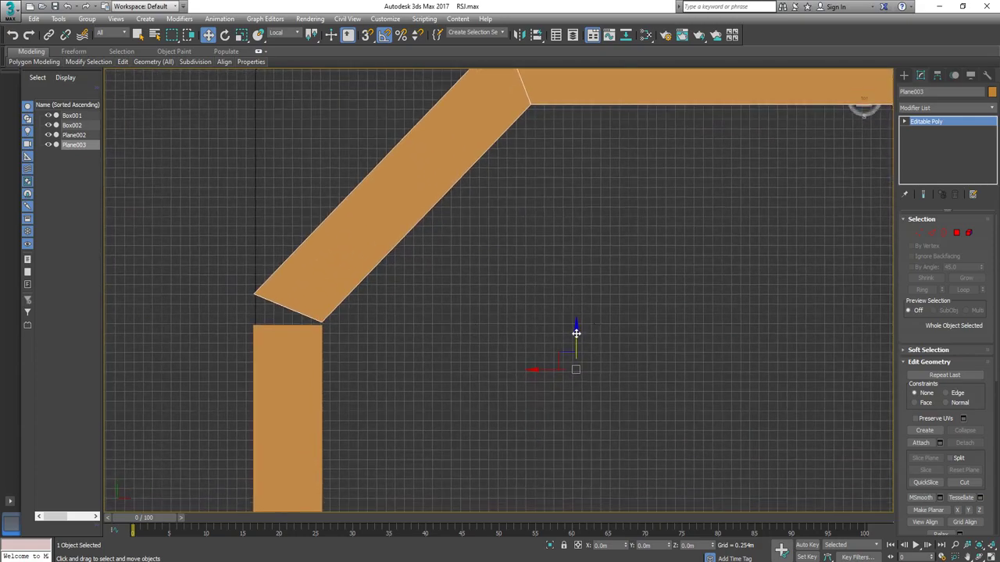
left_click_drag(575, 333, 576, 335)
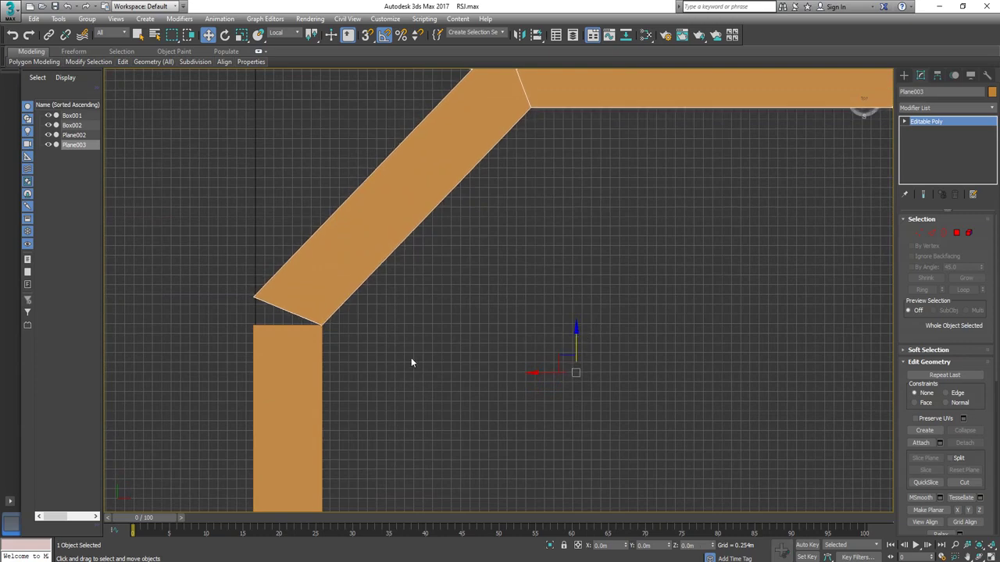
Step: Move the original beam's outer end vertices up to the copy's outer mitre corner to close the wedge-shaped gap
left_click(301, 358)
key("1")
scroll(262, 334, "up", 4)
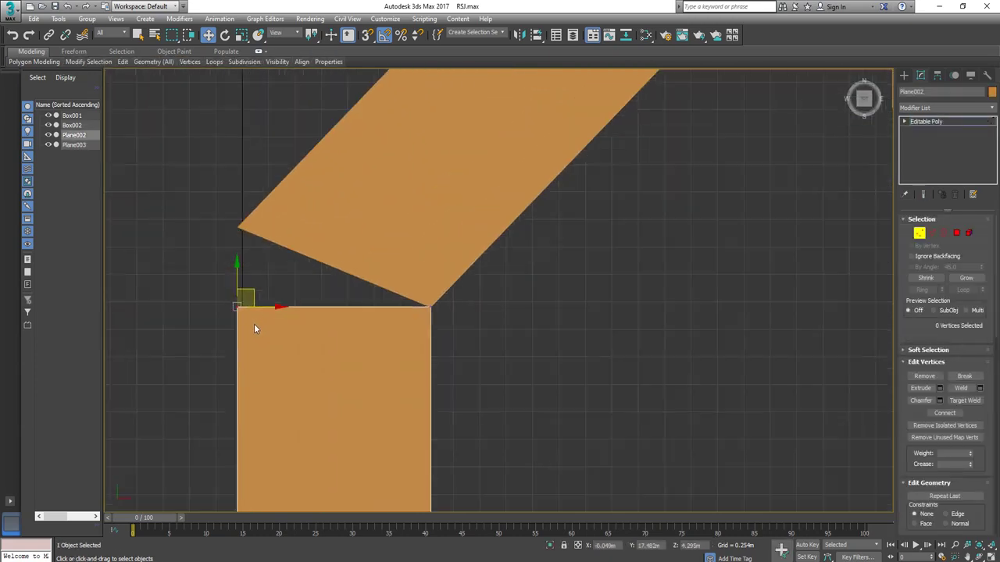
scroll(254, 324, "up", 2)
middle_click_drag(255, 324, 273, 362)
left_click_drag(252, 288, 259, 180)
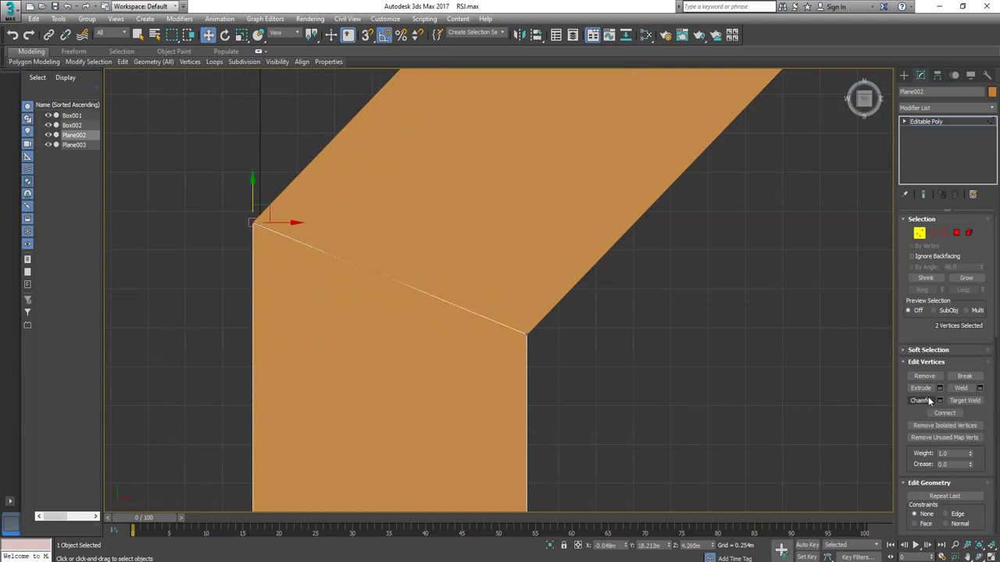
Step: Attach the copied beam structure to the original poly object and leave vertex editing
scroll(935, 483, "down", 3)
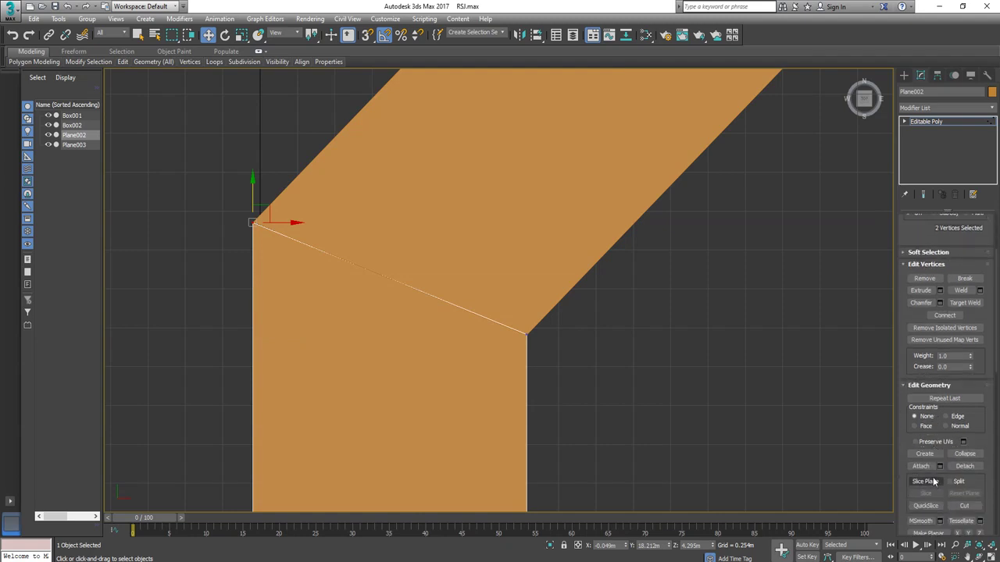
left_click(925, 466)
left_click(511, 253)
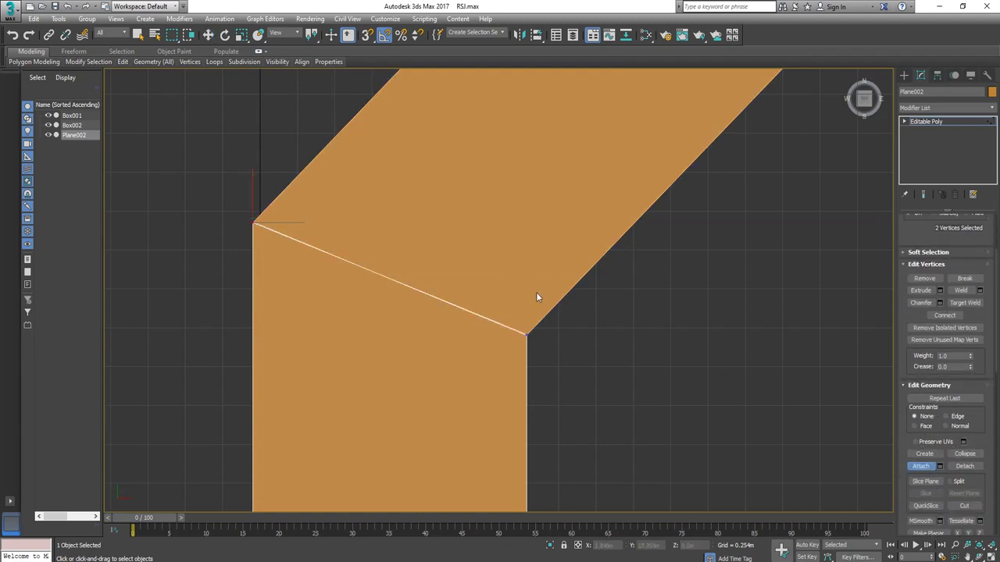
key("1")
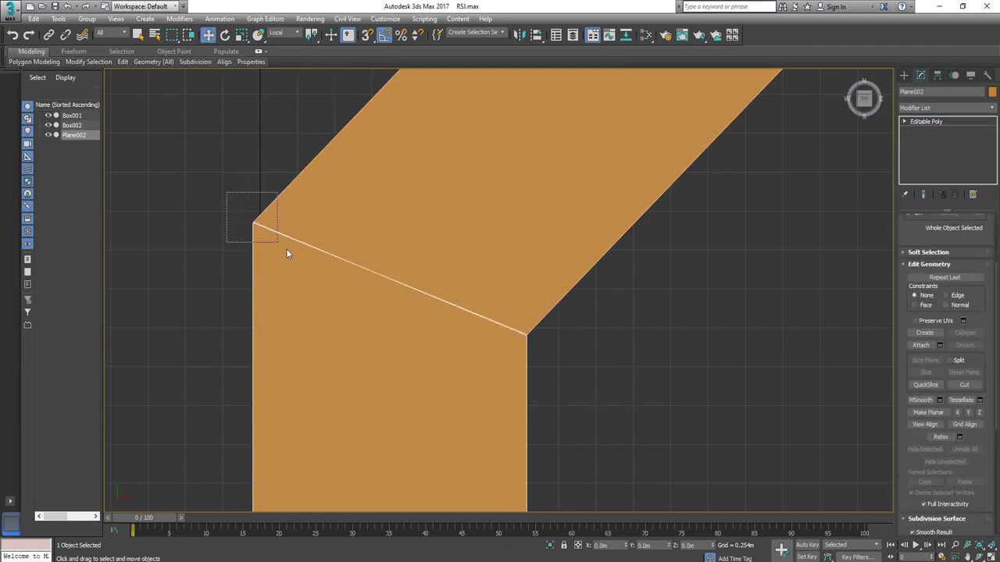
left_click_drag(286, 253, 286, 253)
key("1")
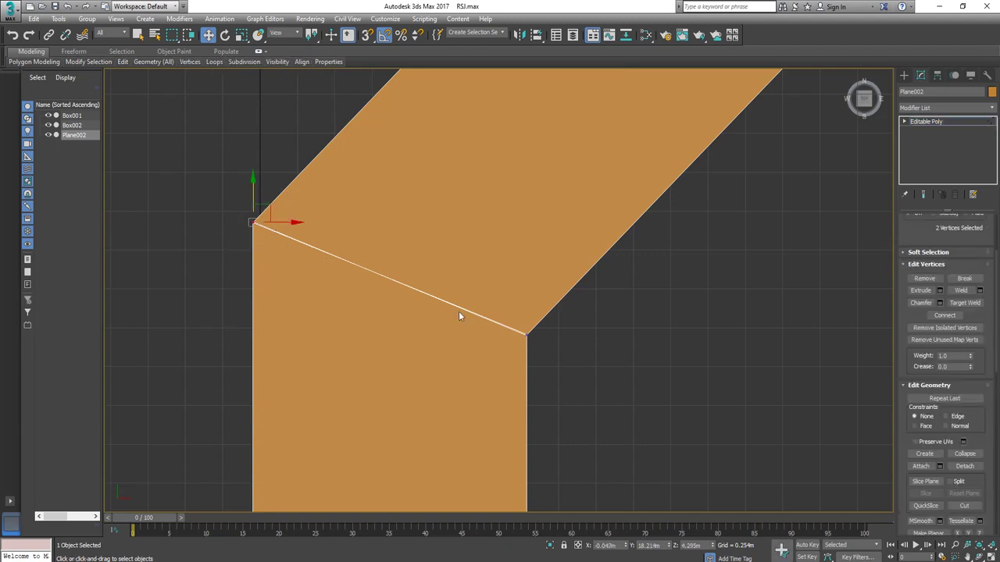
left_click_drag(584, 386, 466, 305, "ctrl")
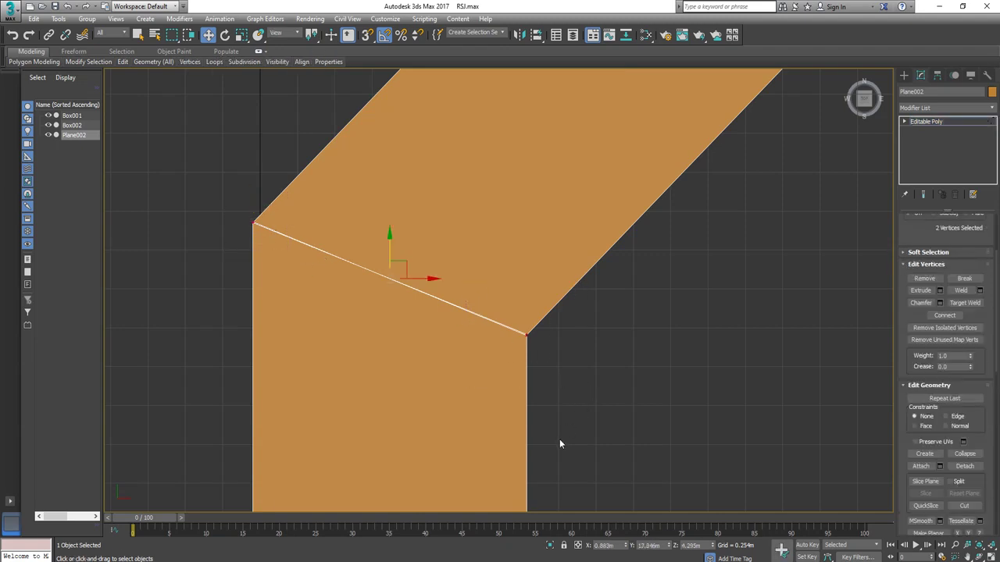
middle_click_drag(563, 440, 531, 434)
left_click_drag(182, 189, 531, 353)
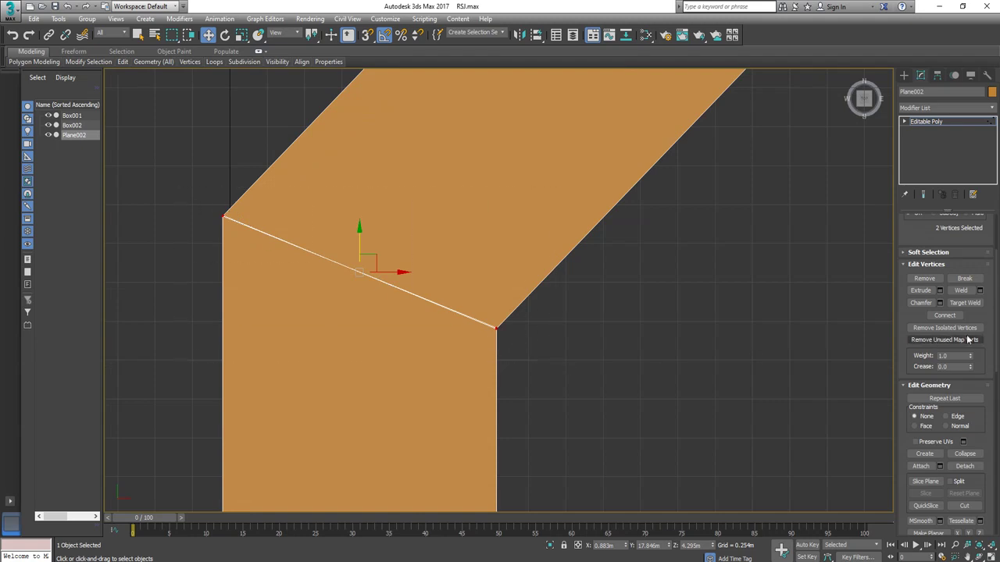
left_click(981, 290)
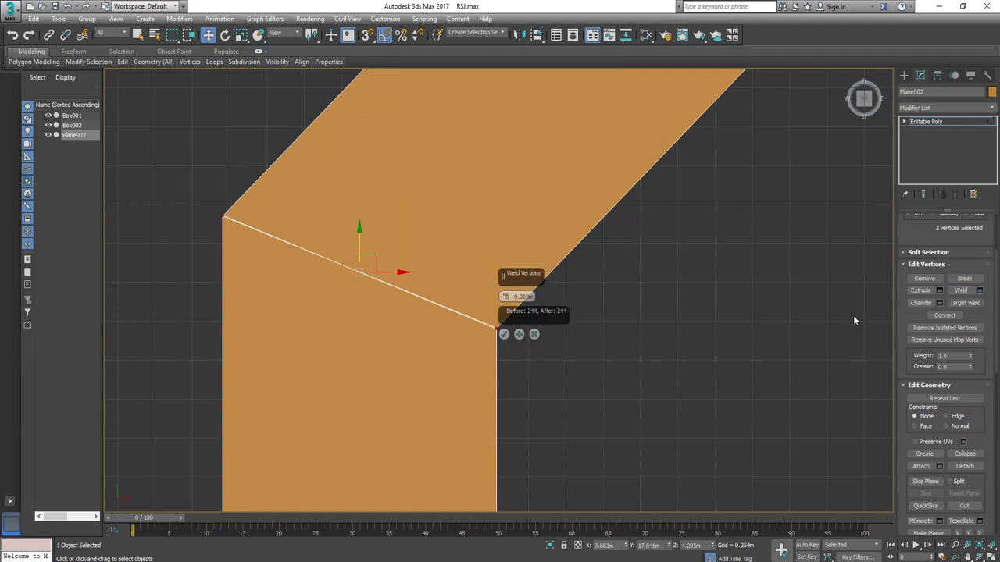
left_click(533, 334)
Step: Clear the vertex selection and examine the mitred joint and the whole beam run in the top view
scroll(548, 380, "down", 3)
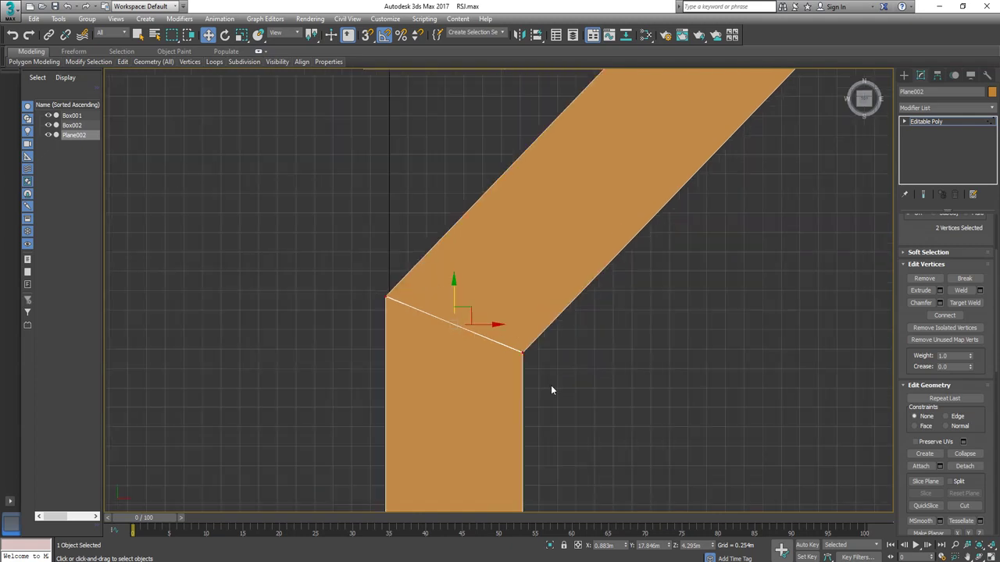
left_click(551, 385)
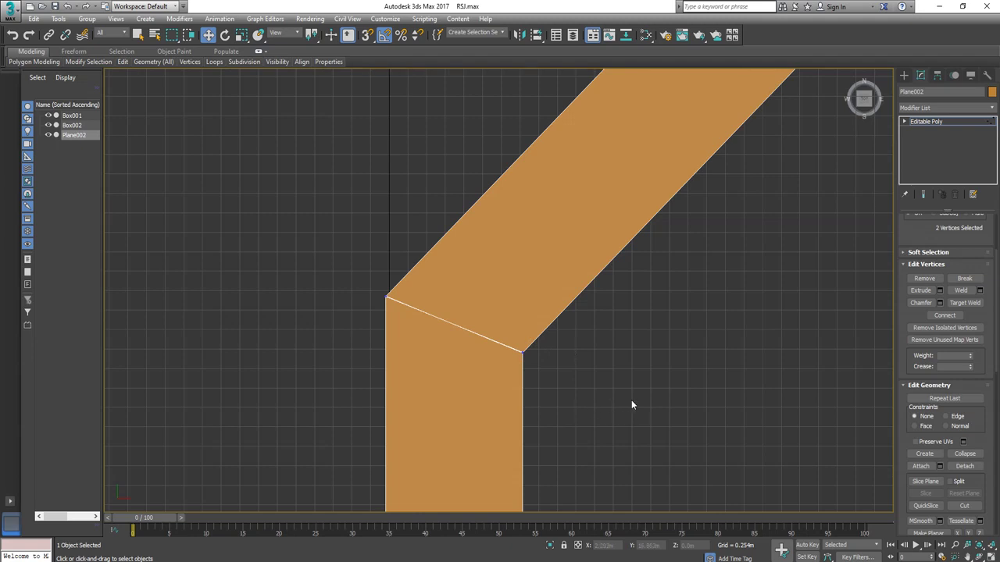
middle_click_drag(632, 405, 560, 416)
middle_click_drag(671, 300, 616, 339)
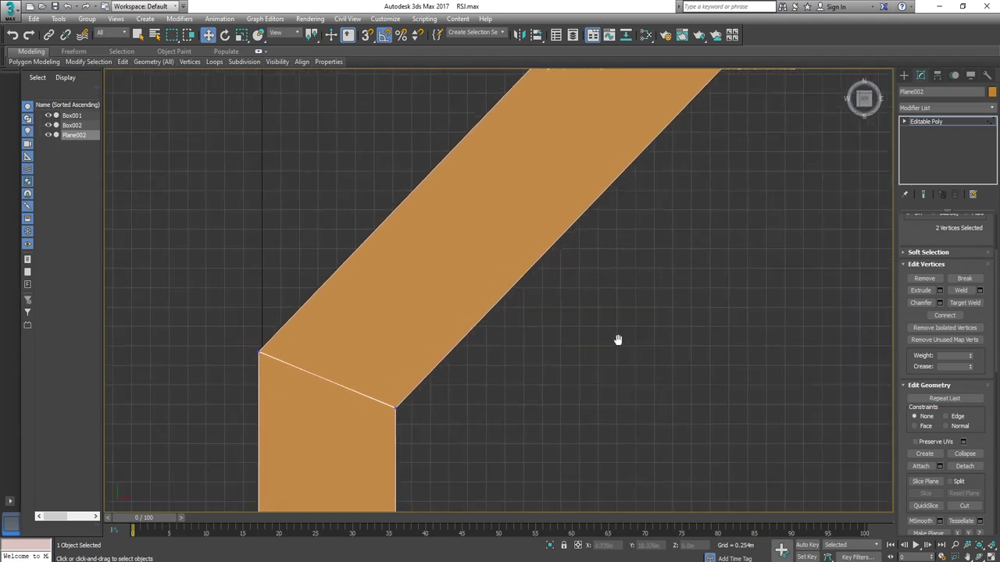
scroll(622, 350, "up", 5)
scroll(580, 362, "down", 7)
scroll(481, 381, "down", 5)
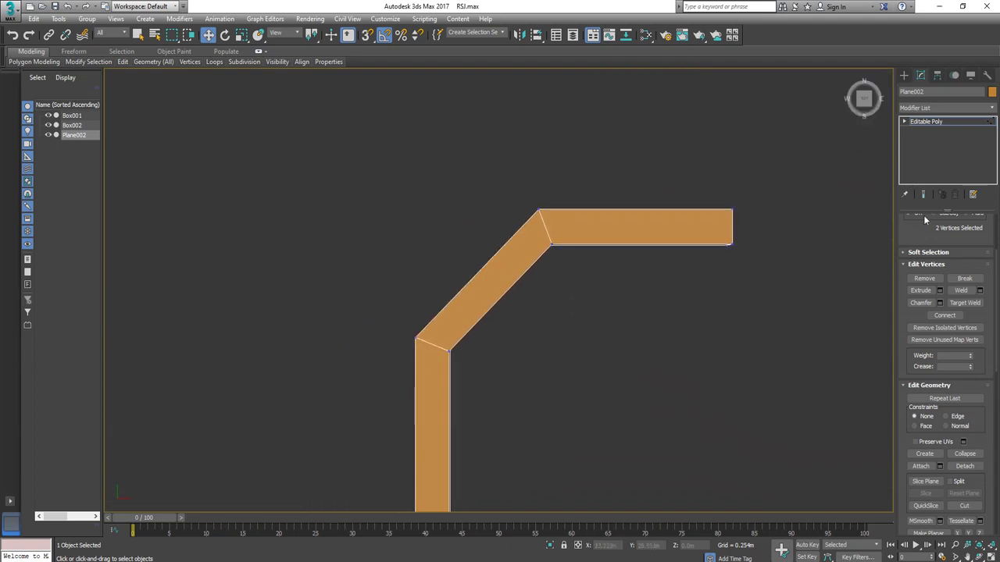
middle_click_drag(689, 375, 620, 388)
Step: Select the attached beam as an element, try shifting it slightly, and undo the move
key("5")
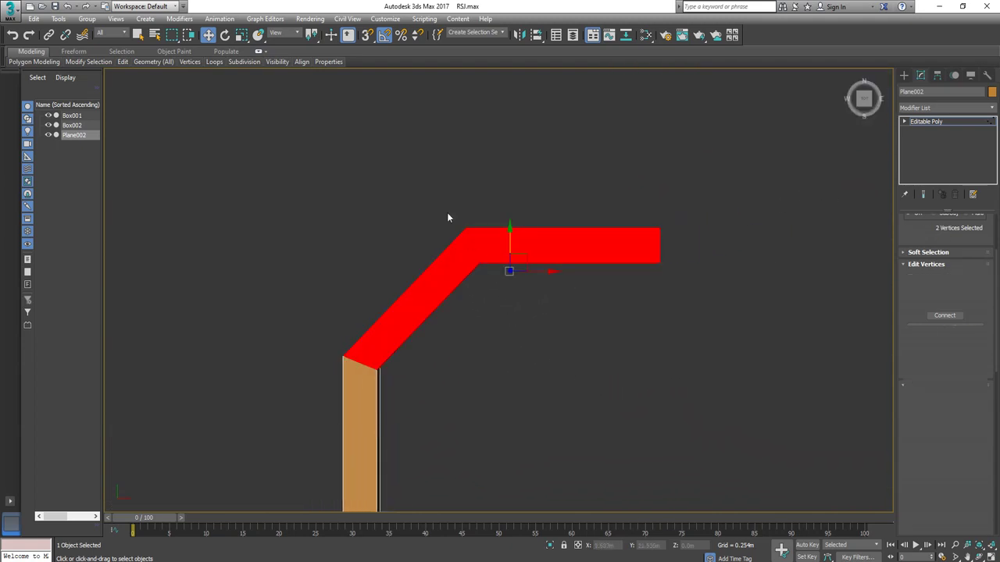
middle_click_drag(560, 375, 536, 378)
middle_click_drag(469, 377, 558, 339, "alt")
scroll(557, 330, "up", 5)
scroll(607, 325, "down", 4)
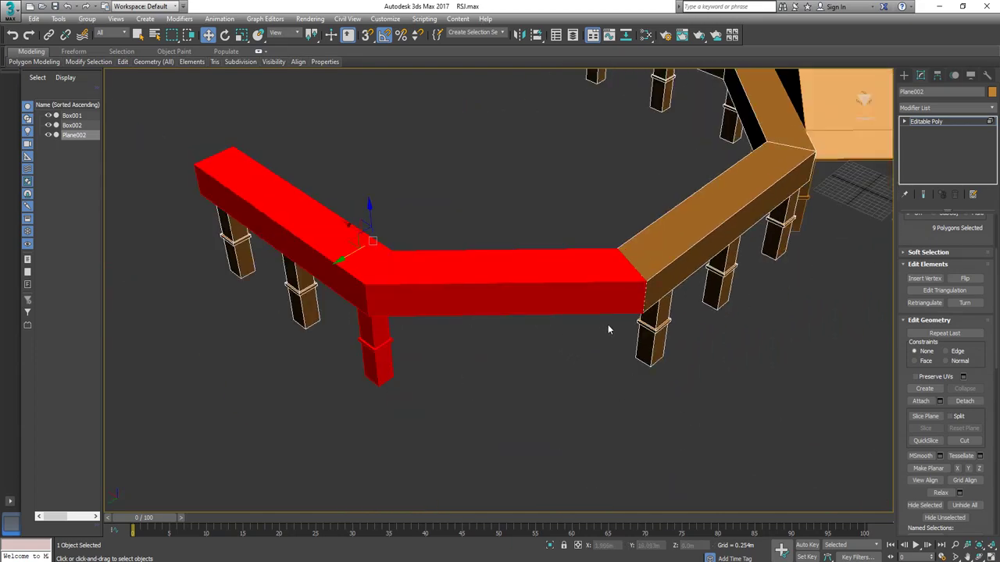
middle_click_drag(519, 312, 576, 288)
mouse_move(392, 242)
left_mouse_down()
mouse_move(349, 254)
mouse_move(395, 242)
left_mouse_up()
key("ctrl+z")
Step: Examine the joint between the attached beam and the original beam up close in perspective
middle_click_drag(627, 324, 563, 320)
scroll(615, 265, "up", 5)
scroll(616, 265, "up", 1)
scroll(649, 282, "down", 3)
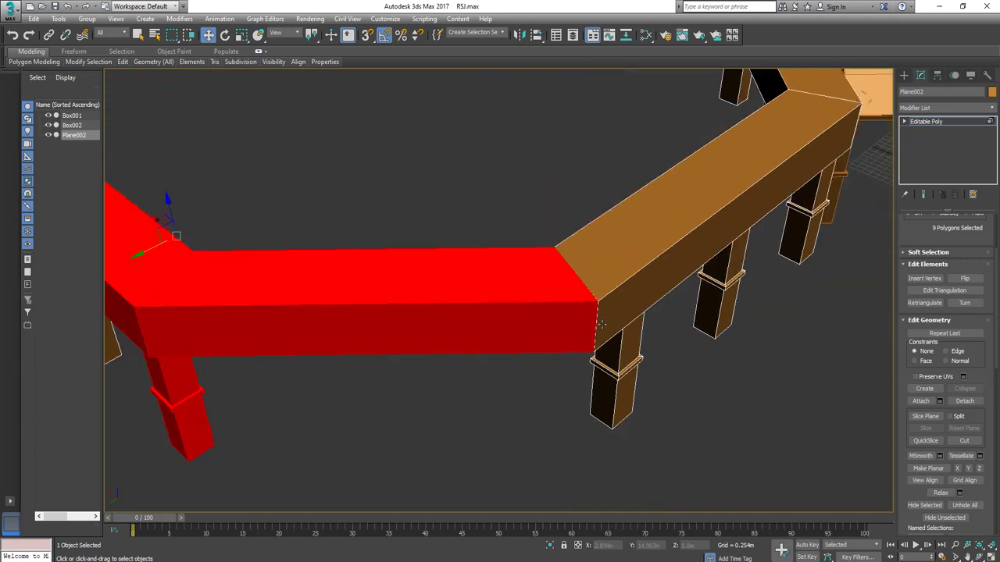
scroll(600, 329, "up", 4)
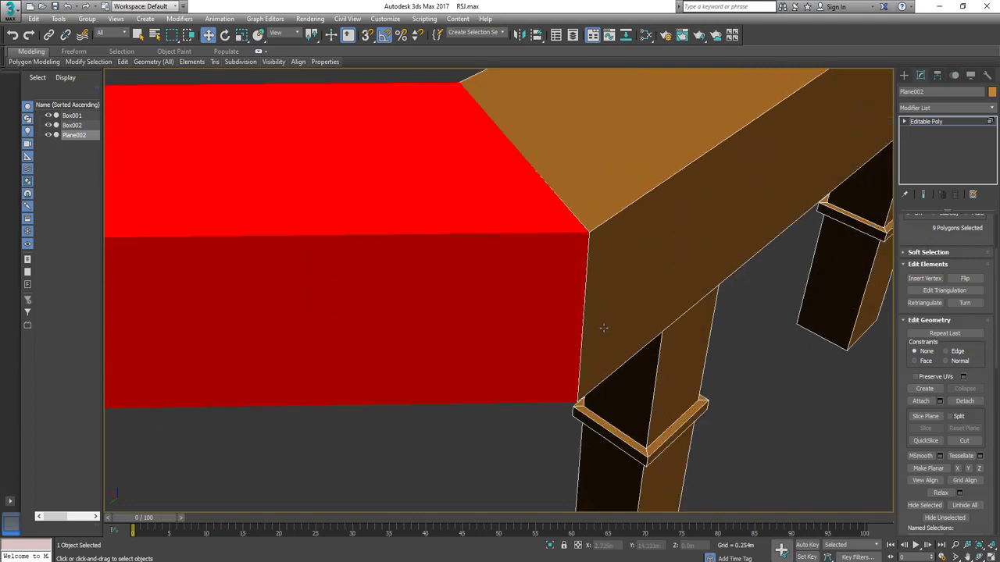
key("1")
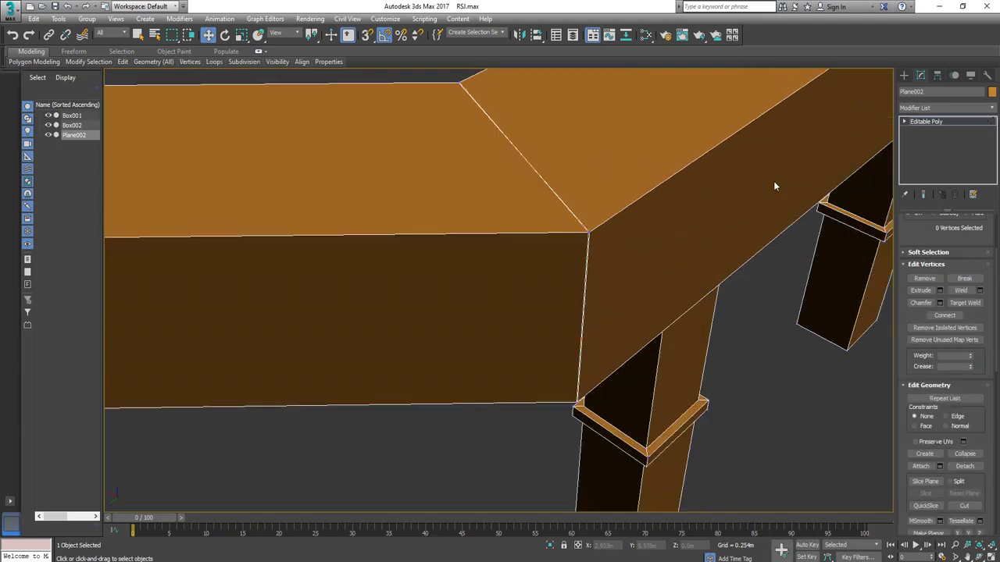
key("1")
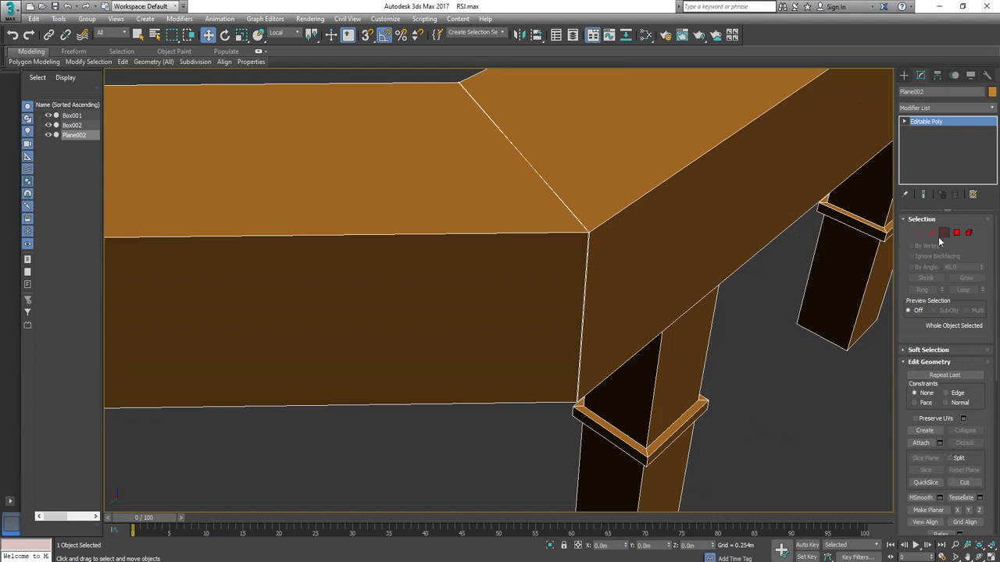
Step: Select the attached beam run as an element and move it away from the original beam to open the joint
left_click(921, 443)
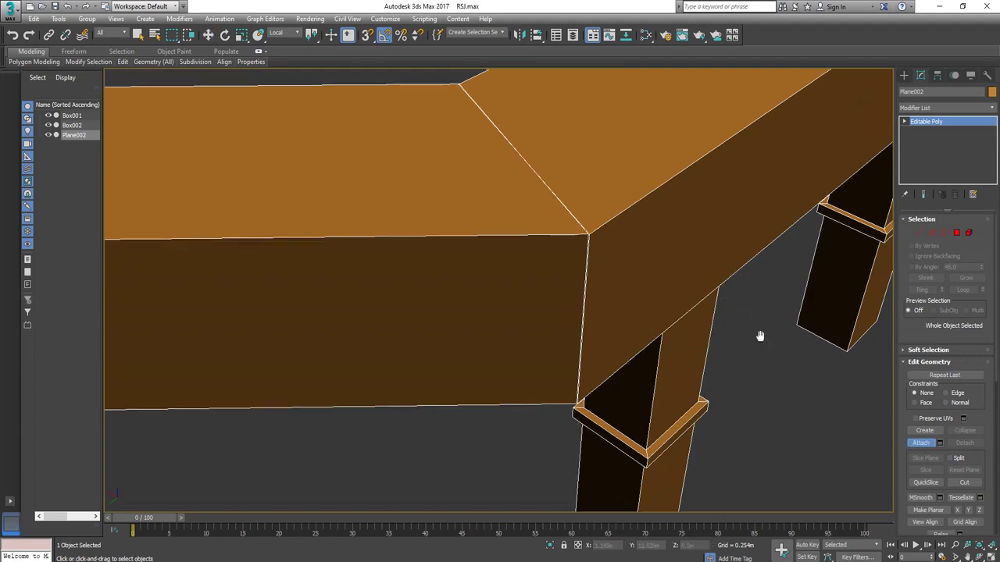
left_click(921, 443)
scroll(541, 354, "down", 6)
middle_click_drag(540, 353, 635, 342)
left_click(556, 380)
left_click(527, 334)
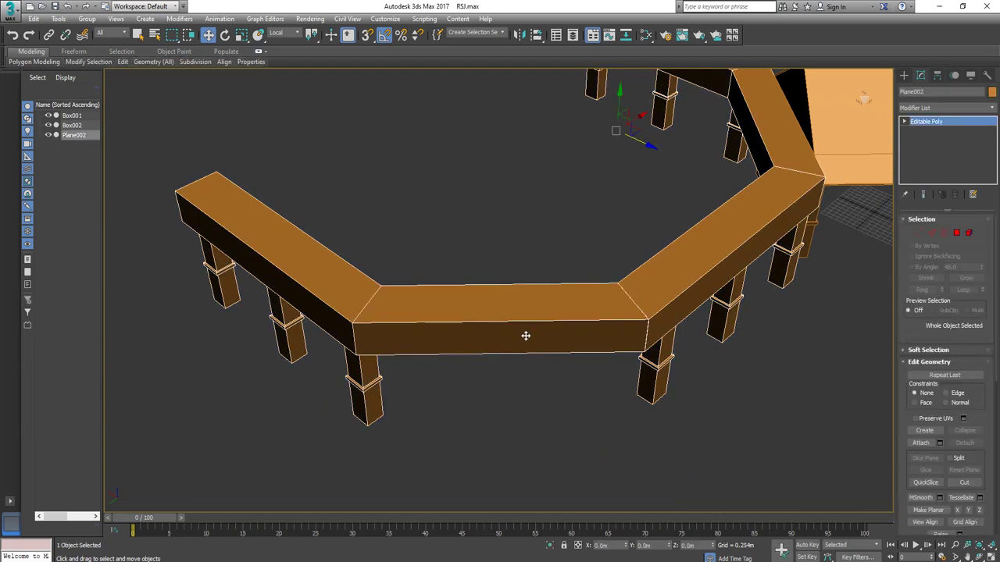
key("5")
left_click(528, 339)
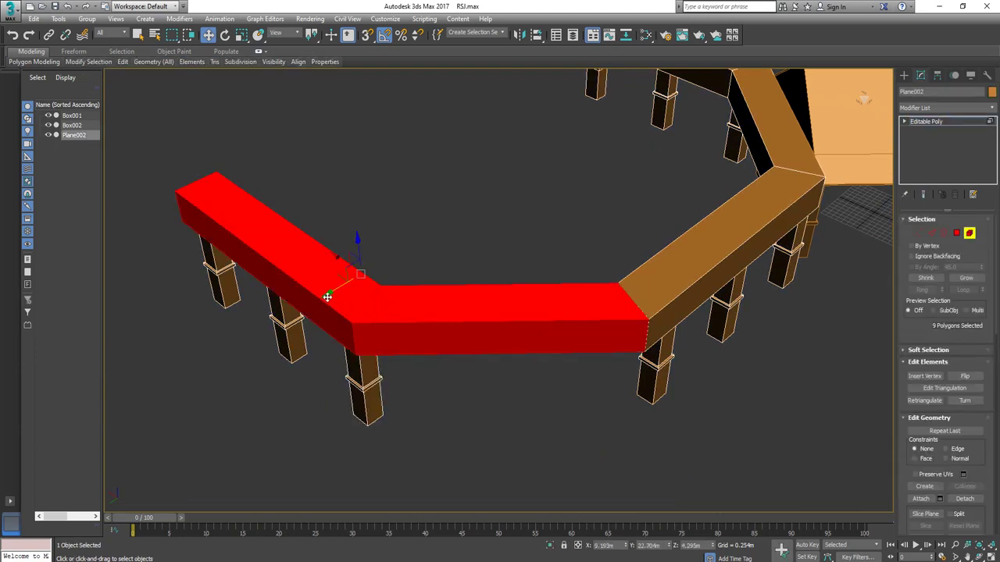
left_click_drag(328, 297, 257, 313)
Step: Delete the end-cap polygon of the original beam where it faces the separated run, and leave polygon editing
middle_click_drag(262, 316, 582, 367, "alt")
scroll(582, 367, "up", 6)
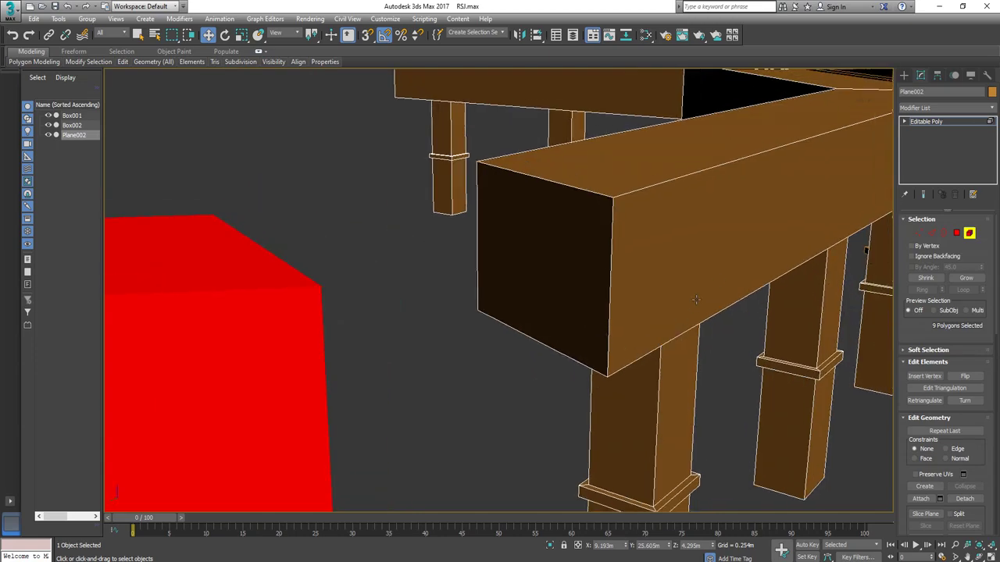
left_click(956, 233)
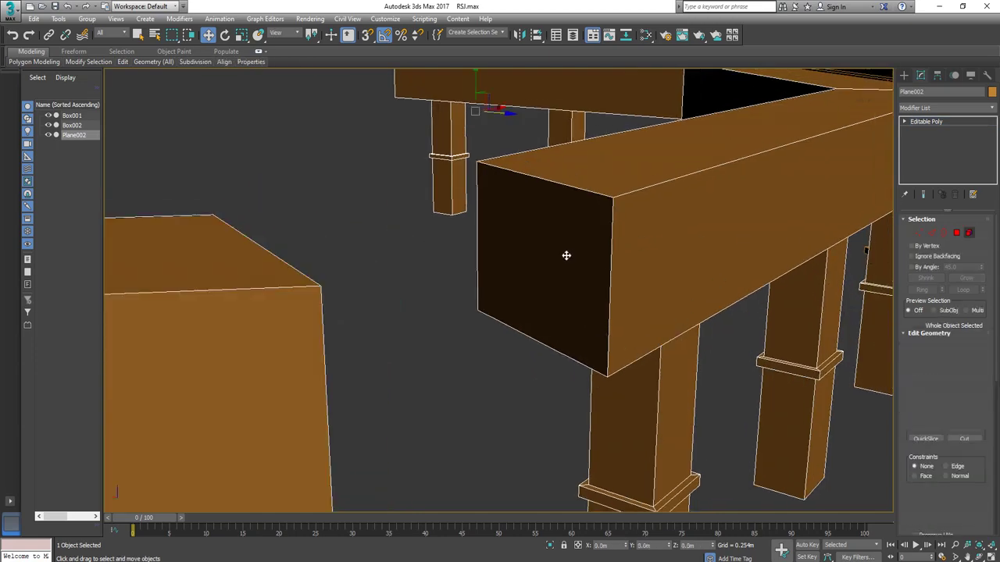
left_click(577, 267)
key("4")
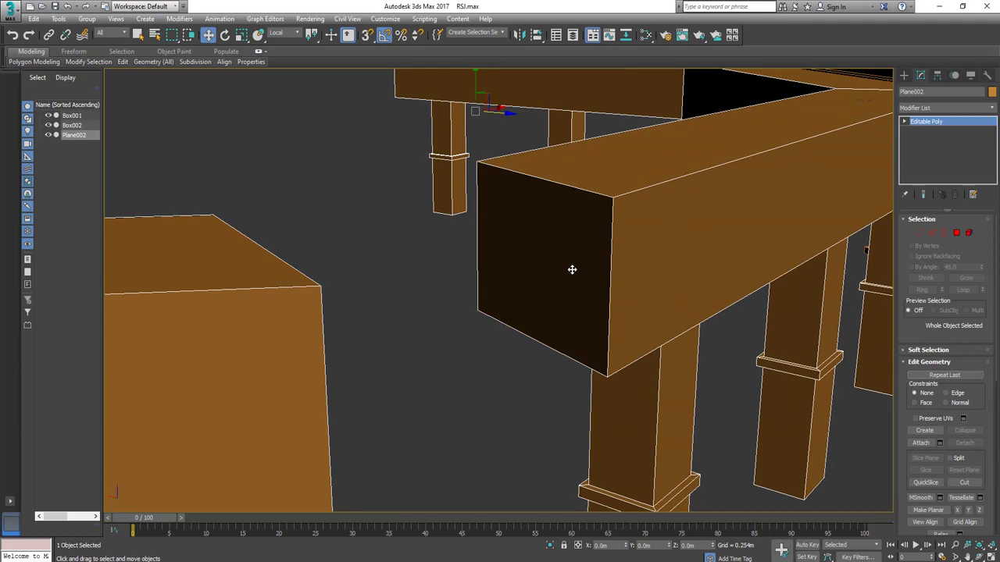
key("4")
key("Delete")
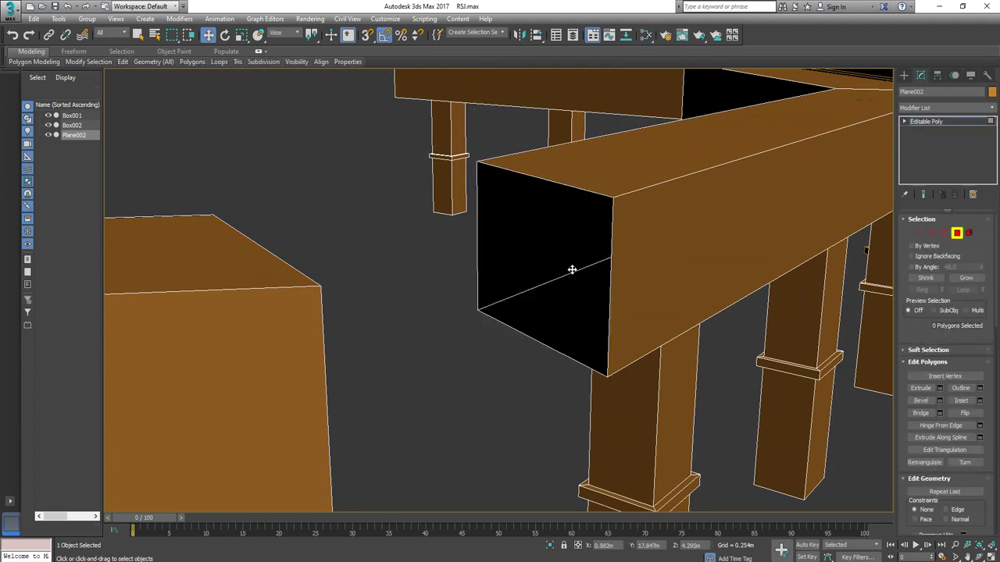
middle_click_drag(606, 331, 550, 326, "alt")
scroll(551, 321, "down", 5)
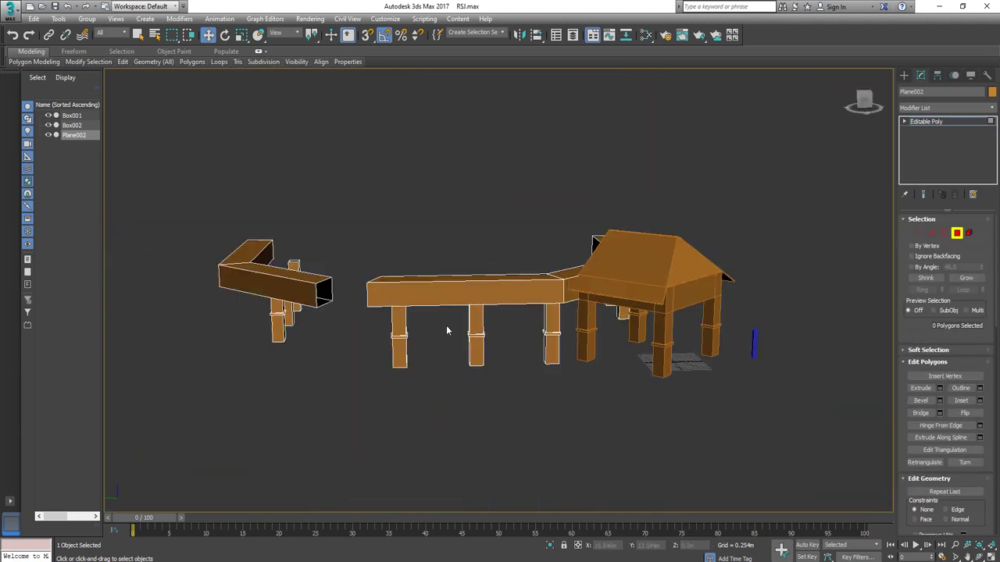
middle_click_drag(446, 327, 503, 333)
scroll(406, 287, "up", 4)
left_click(958, 232)
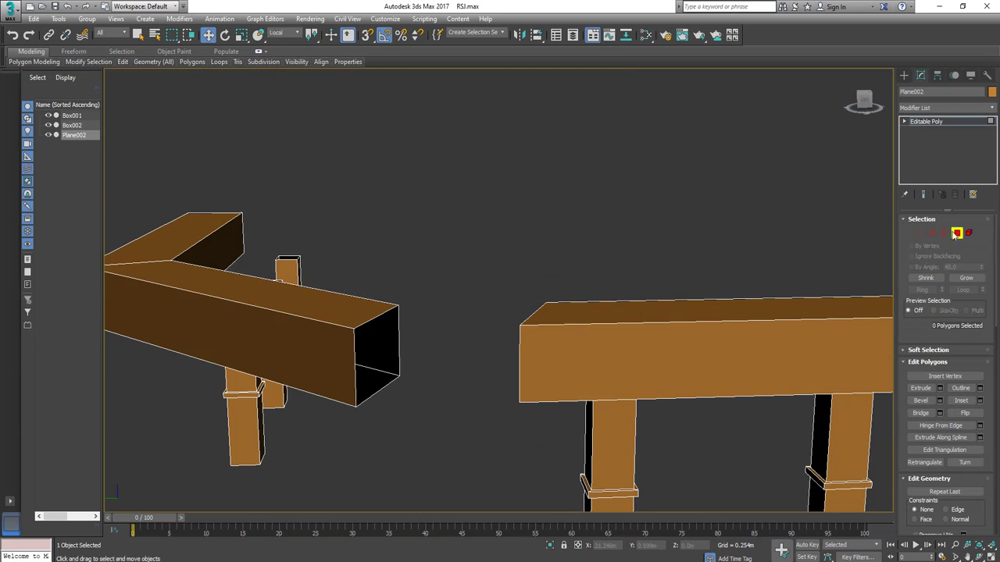
Step: Reselect the separated beam run as an element and try to realign it with the original beam's mitred end from above
key("5")
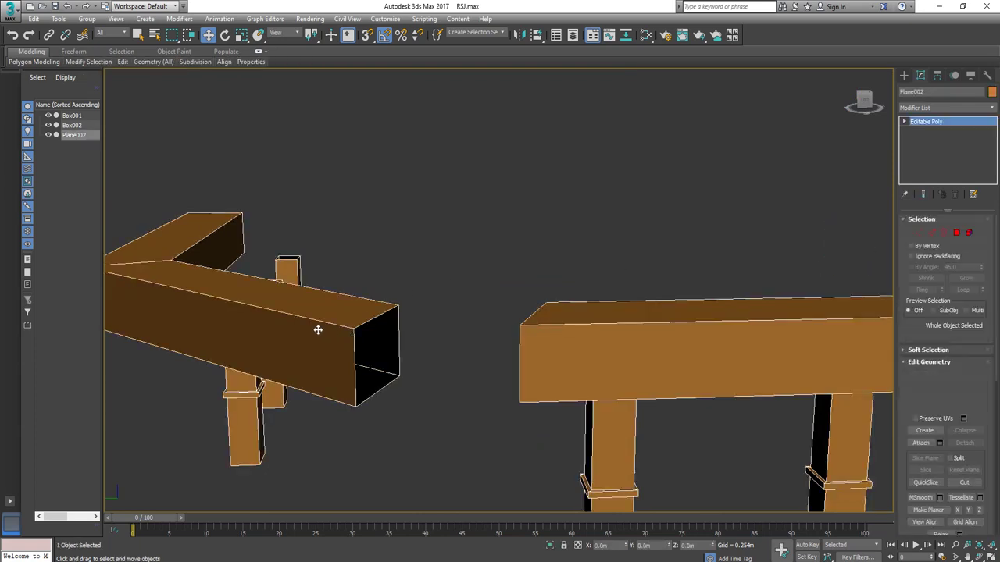
left_click(324, 339)
middle_click_drag(163, 278, 261, 300, "alt")
key("t")
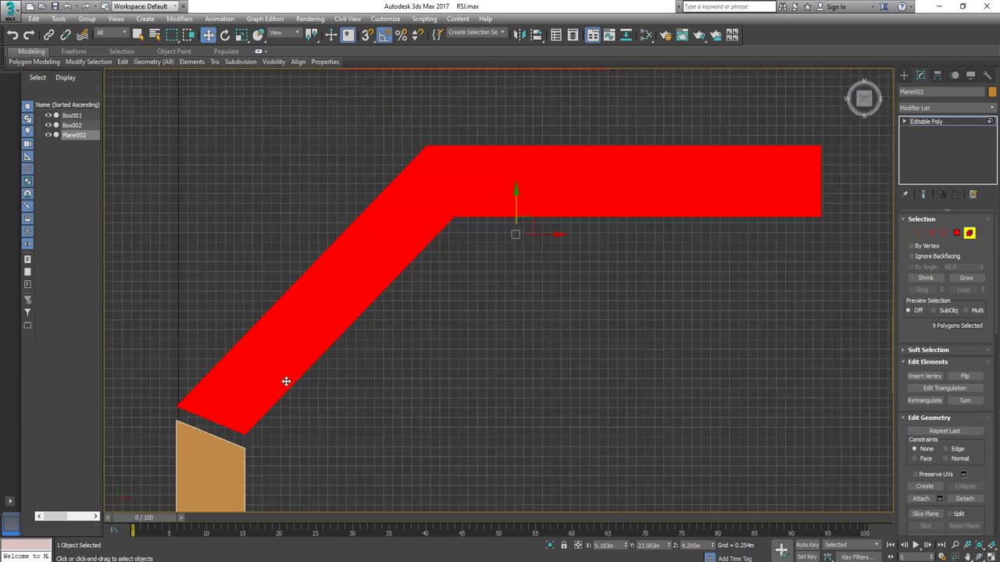
middle_click_drag(248, 418, 440, 346)
scroll(438, 347, "up", 4)
middle_click_drag(344, 388, 464, 320)
scroll(311, 295, "up", 2)
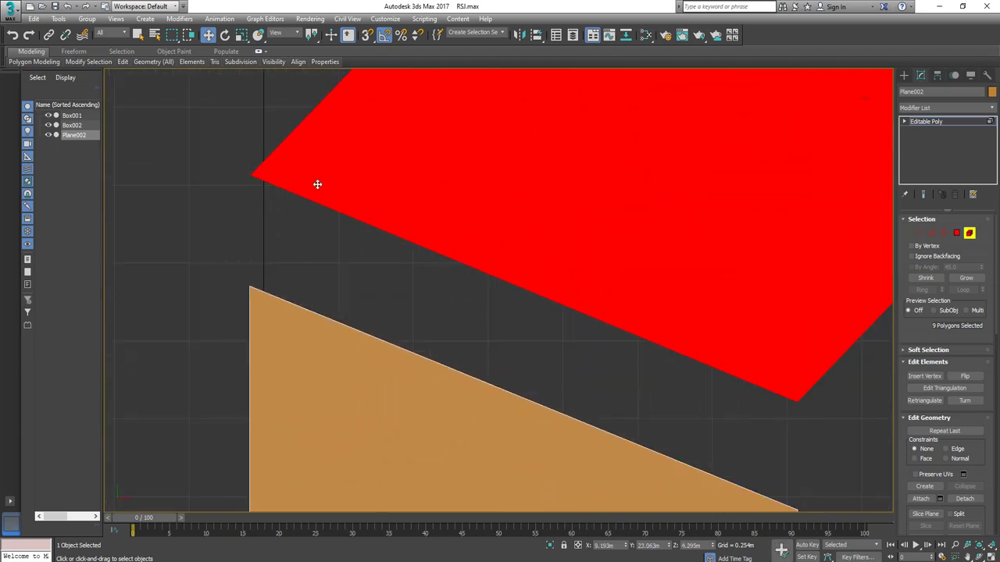
left_click_drag(318, 184, 430, 132)
scroll(444, 317, "down", 2)
Step: Move the selected beam element back in the top view until its mitred end meets the original beam's end
key("p")
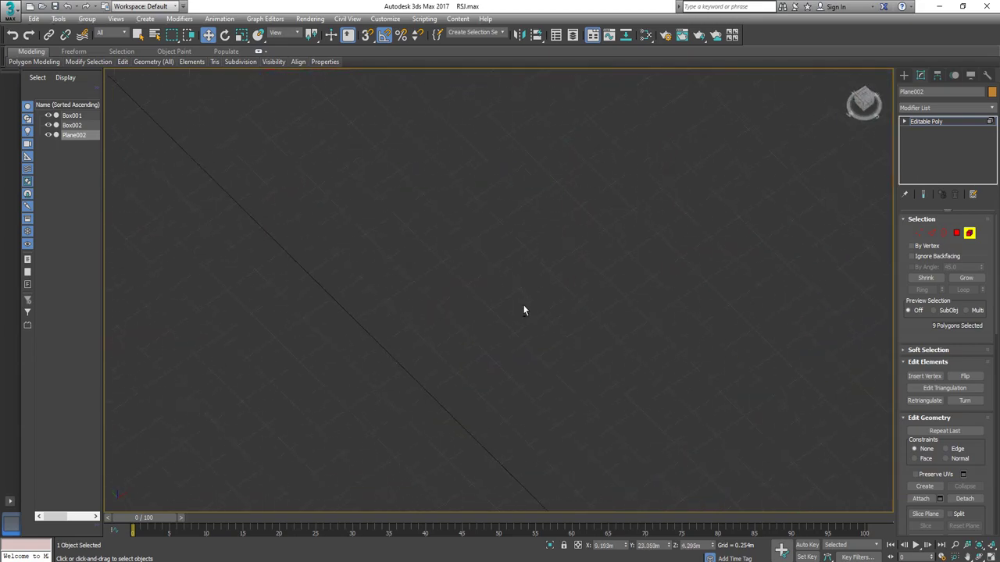
middle_click_drag(524, 311, 510, 334, "alt")
key("t")
key("z")
middle_click_drag(362, 339, 527, 182)
scroll(286, 286, "up", 3)
middle_click_drag(491, 281, 385, 264)
scroll(384, 248, "up", 2)
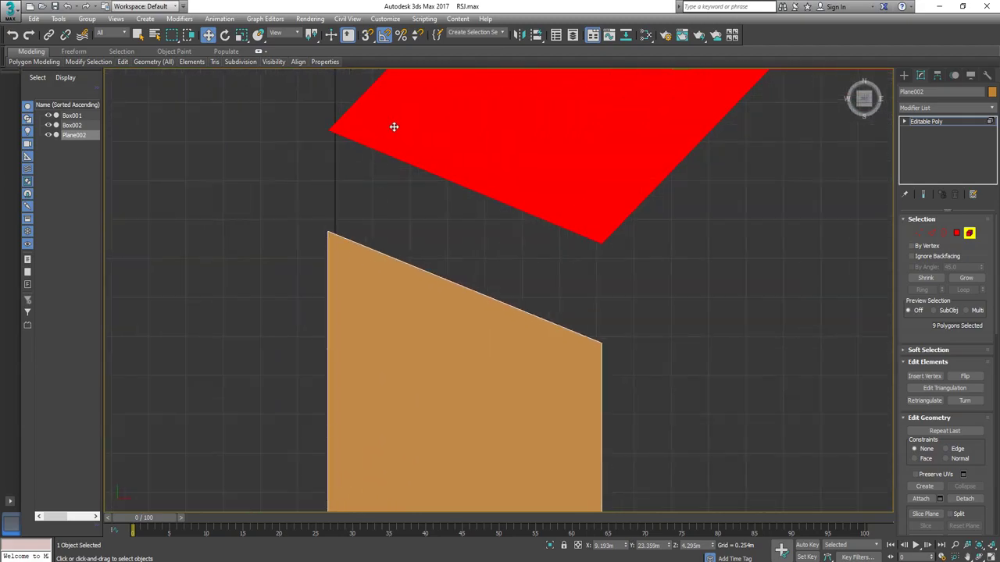
left_click_drag(394, 126, 377, 258)
scroll(393, 232, "up", 3)
scroll(461, 304, "down", 3)
Step: Weld the coincident vertices at both corners of the mitred joint and leave vertex editing
middle_click_drag(464, 272, 275, 167)
key("1")
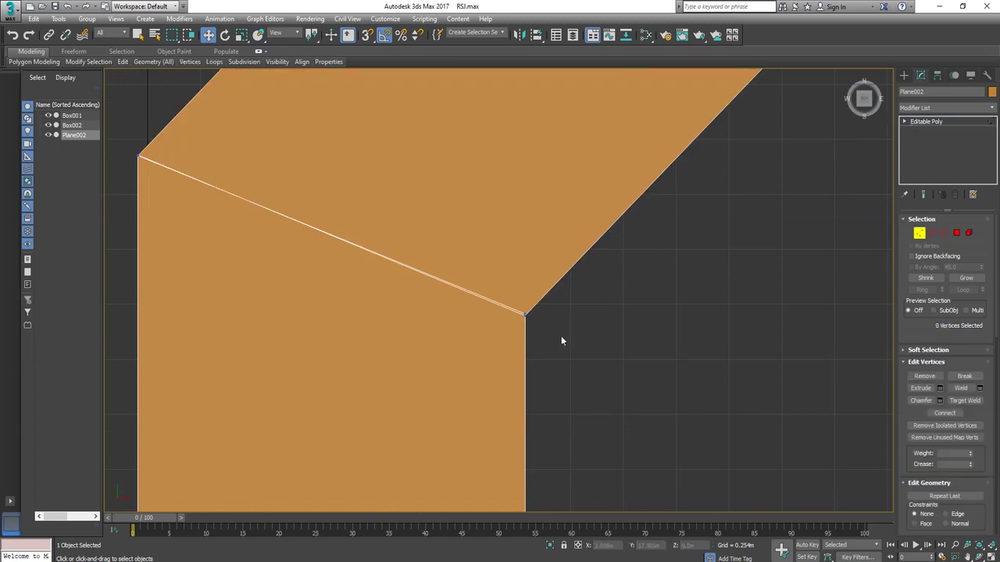
left_click_drag(561, 340, 460, 258)
left_click_drag(195, 96, 106, 195, "ctrl")
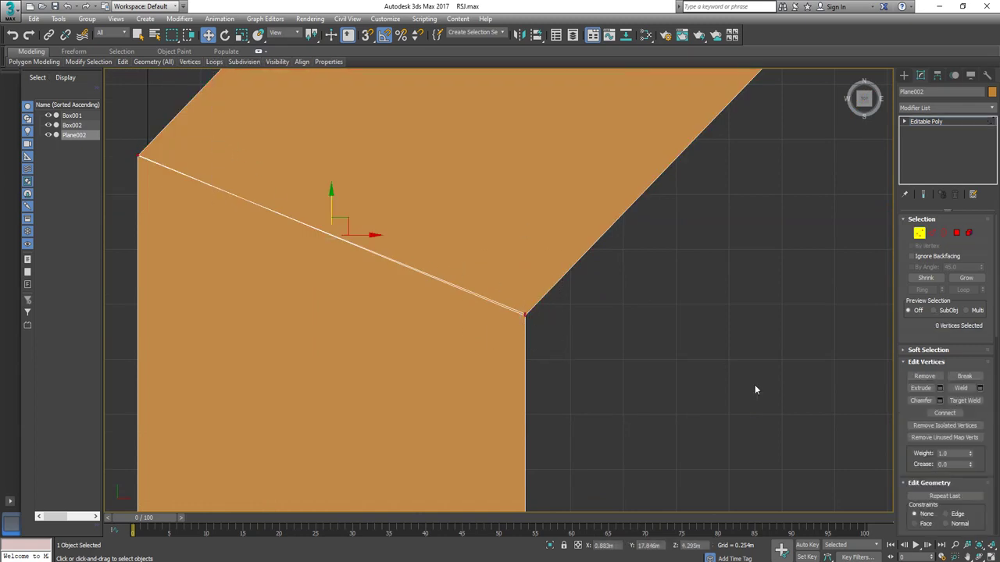
left_click(974, 389)
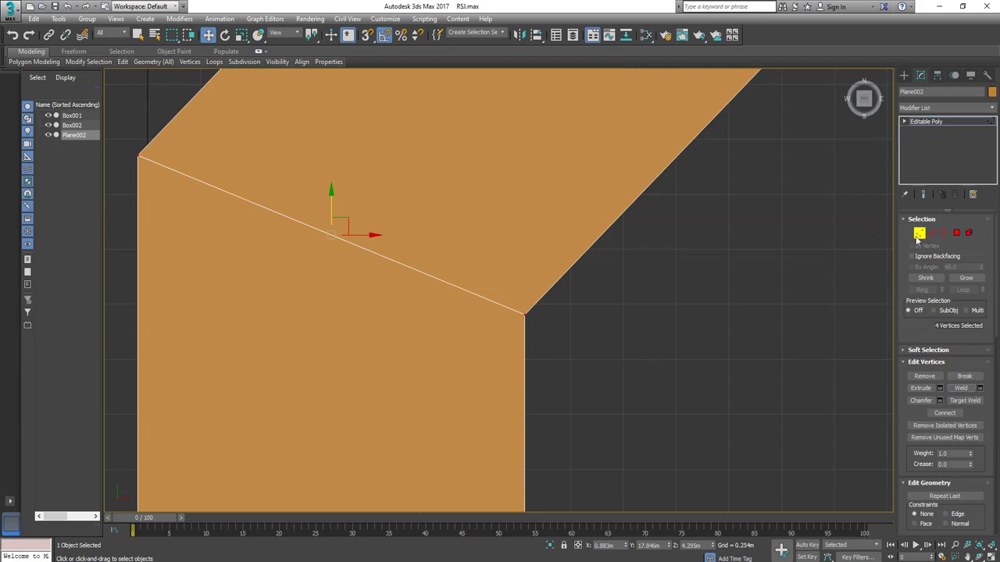
left_click(918, 235)
scroll(560, 348, "down", 3)
middle_click_drag(614, 390, 395, 351)
scroll(395, 353, "down", 2)
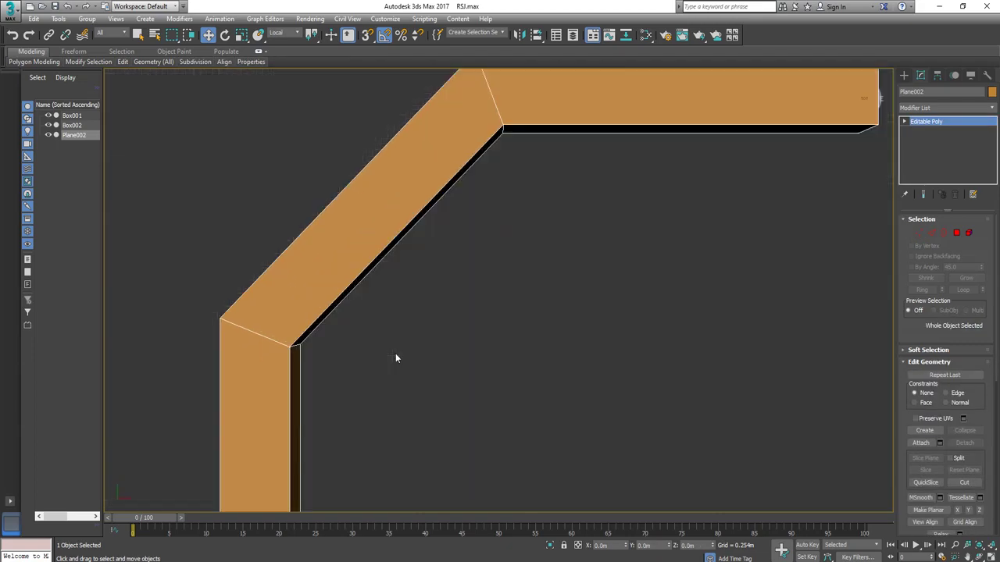
scroll(433, 374, "down", 5)
middle_click_drag(529, 383, 468, 231)
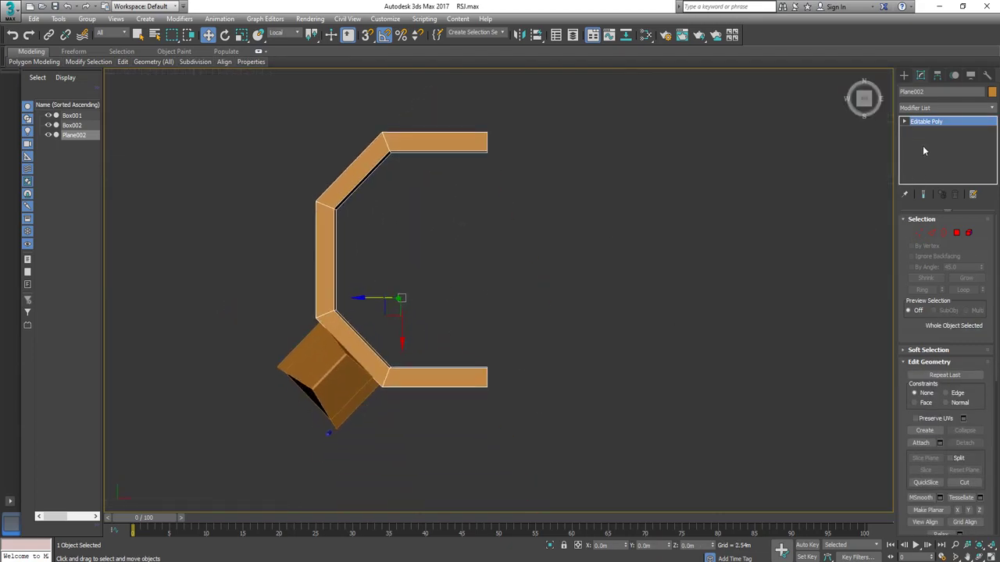
Step: Test the weld by pulling the joint's upper inner corner vertex out of place, and undo the move
key("1")
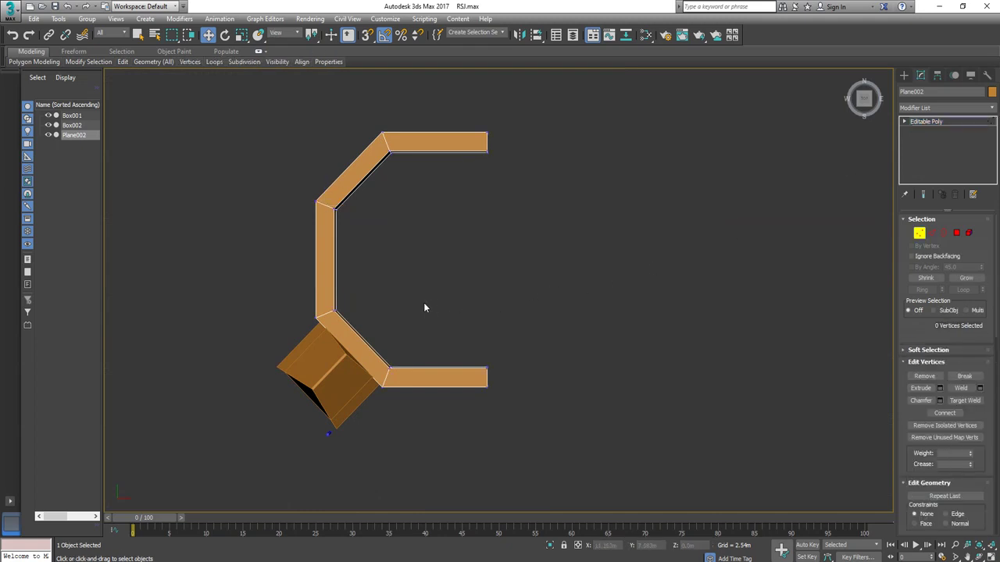
middle_click_drag(424, 308, 437, 344, "alt")
scroll(443, 364, "up", 6)
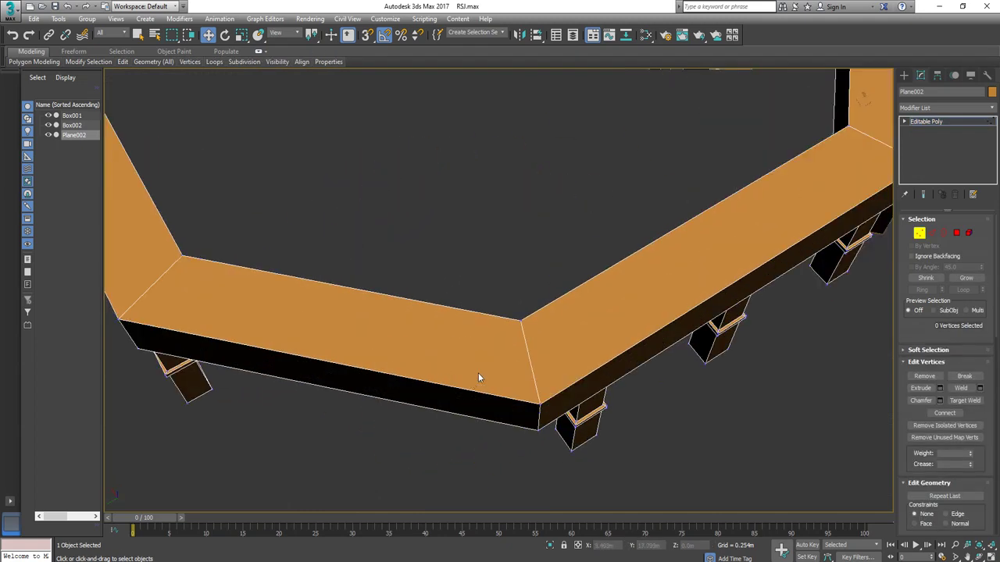
scroll(479, 373, "up", 5)
mouse_move(553, 420)
middle_mouse_down("alt")
mouse_move(526, 398)
mouse_move(491, 406)
mouse_move(547, 411)
middle_mouse_up("alt")
scroll(491, 405, "down", 8)
scroll(437, 360, "up", 6)
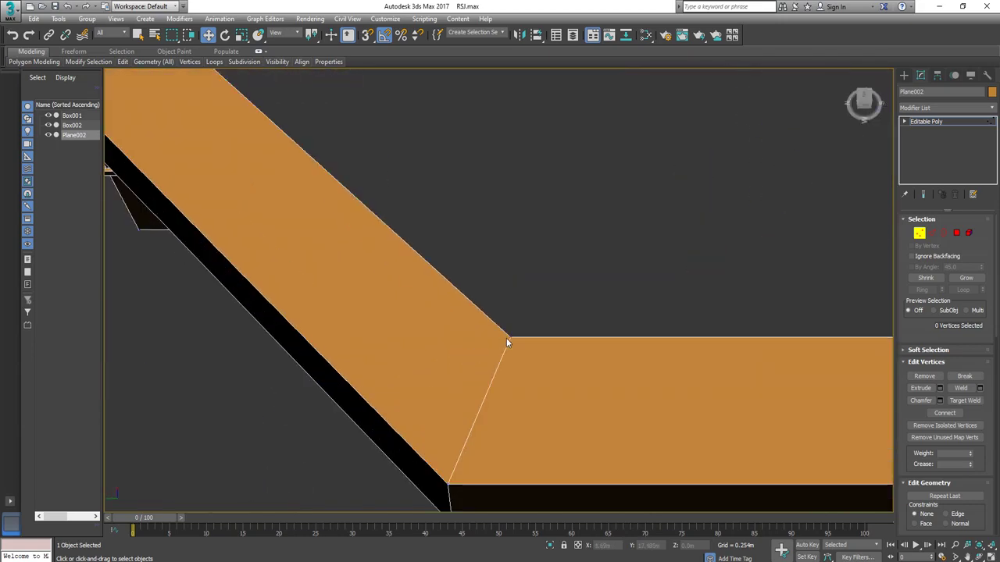
left_click_drag(507, 338, 542, 371)
key("ctrl+z")
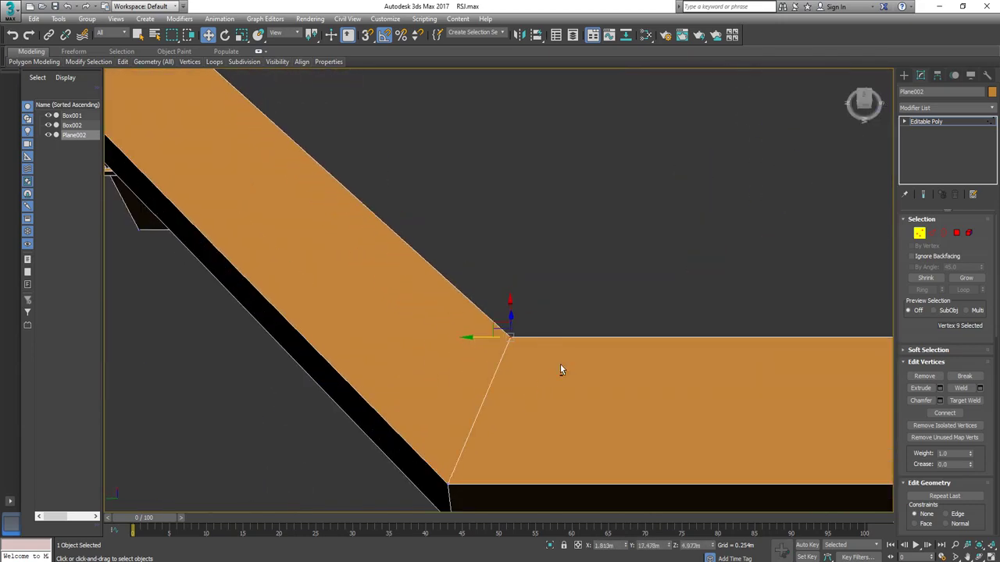
Step: Test the joint's lower inner corner vertex the same way, undo the move, and leave vertex editing
middle_click_drag(561, 370, 521, 441, "alt")
left_click_drag(510, 438, 596, 427)
key("ctrl+z")
scroll(646, 401, "down", 5)
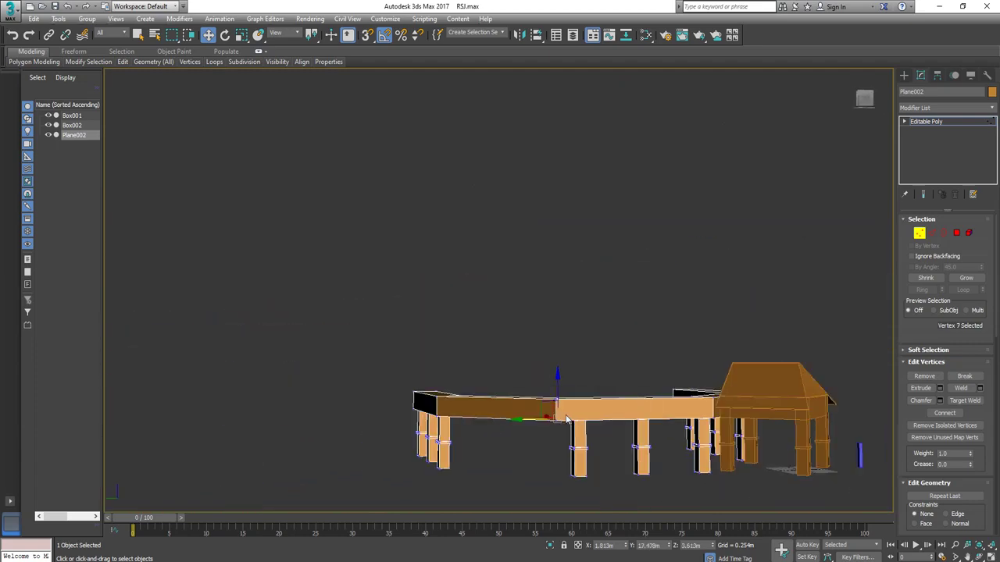
middle_click_drag(628, 402, 702, 343)
left_click(920, 232)
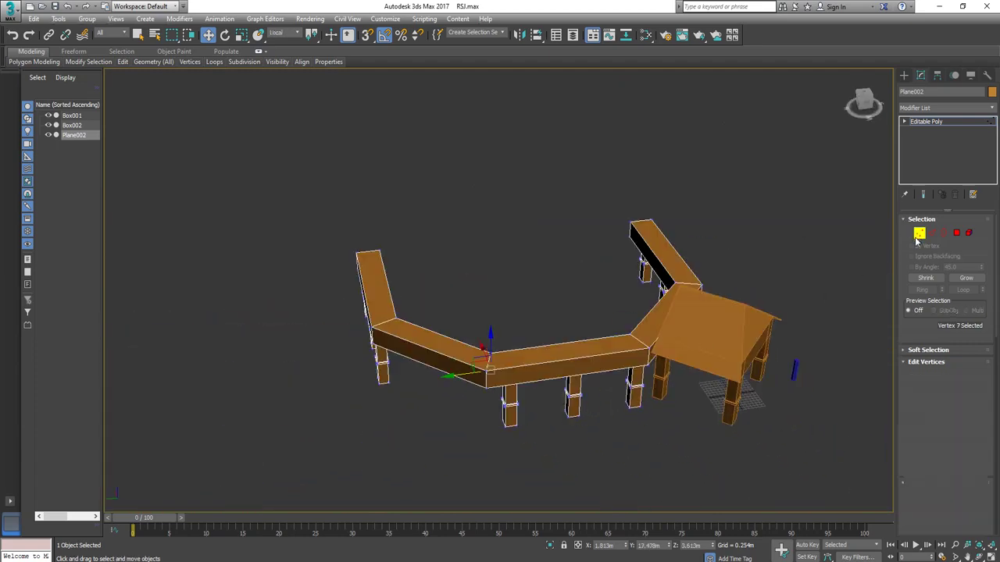
Step: Copy the roofed pavilion along the View Y axis to the diagonal beam at the opposite end of the colonnade
left_click(735, 330)
middle_click_drag(747, 382, 791, 194, "alt")
key("t")
scroll(741, 406, "down", 4)
scroll(672, 387, "down", 5)
middle_click_drag(690, 348, 578, 370)
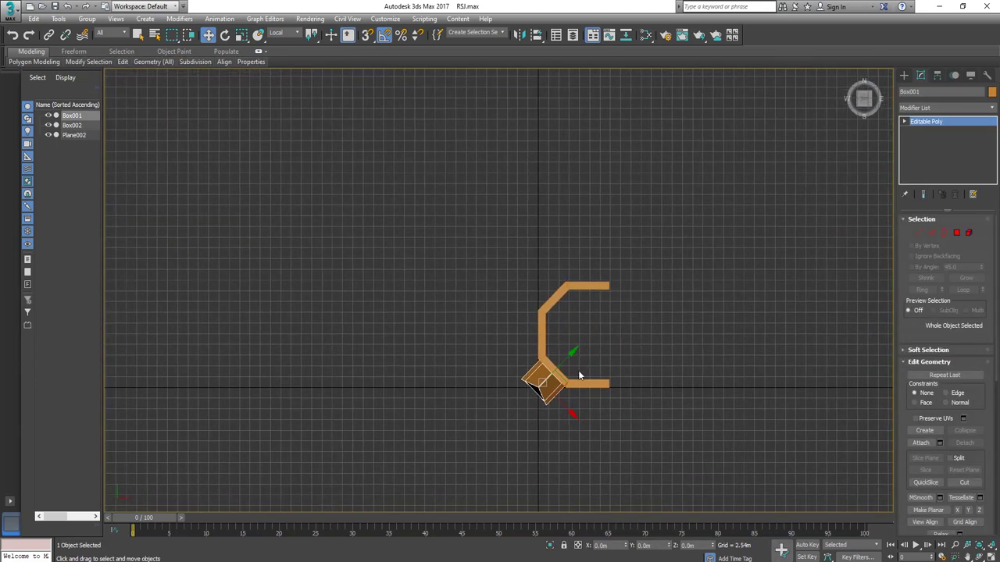
scroll(574, 371, "up", 4)
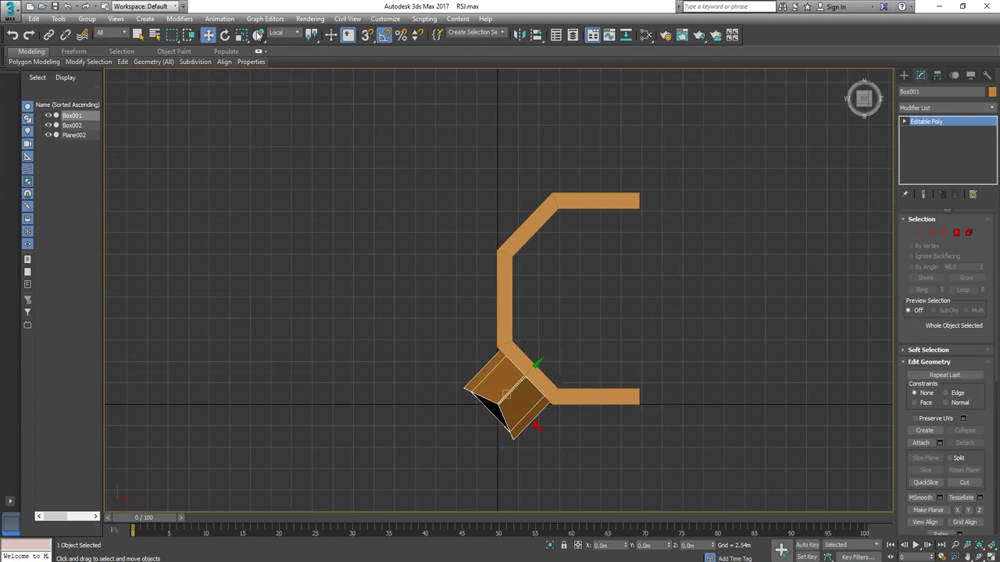
left_click(281, 33)
left_click(275, 42)
left_click_drag(506, 353, 518, 162, "shift")
left_click(506, 333)
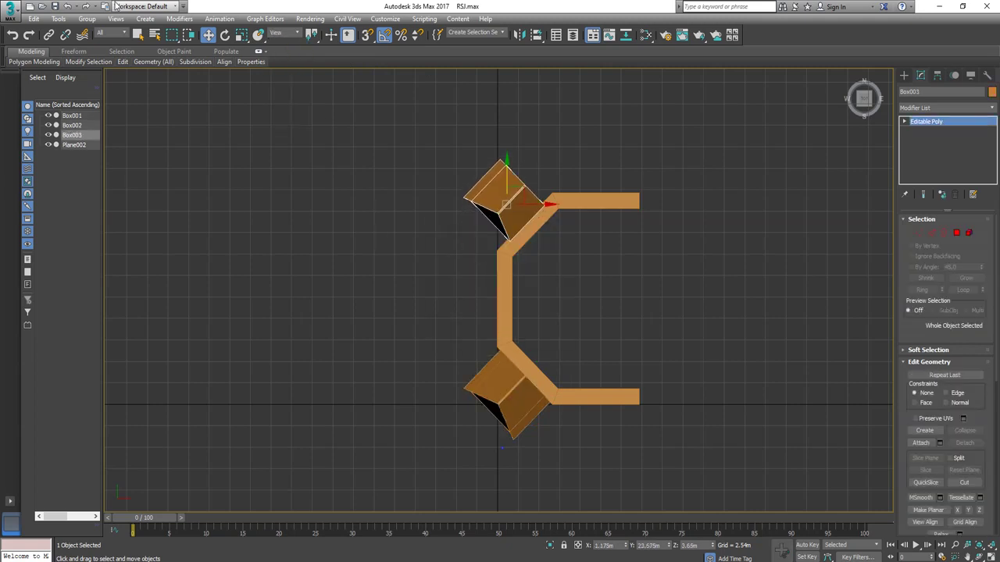
Step: Mirror the copied pavilion in the top view so its orientation is flipped from side to side
left_click(58, 19)
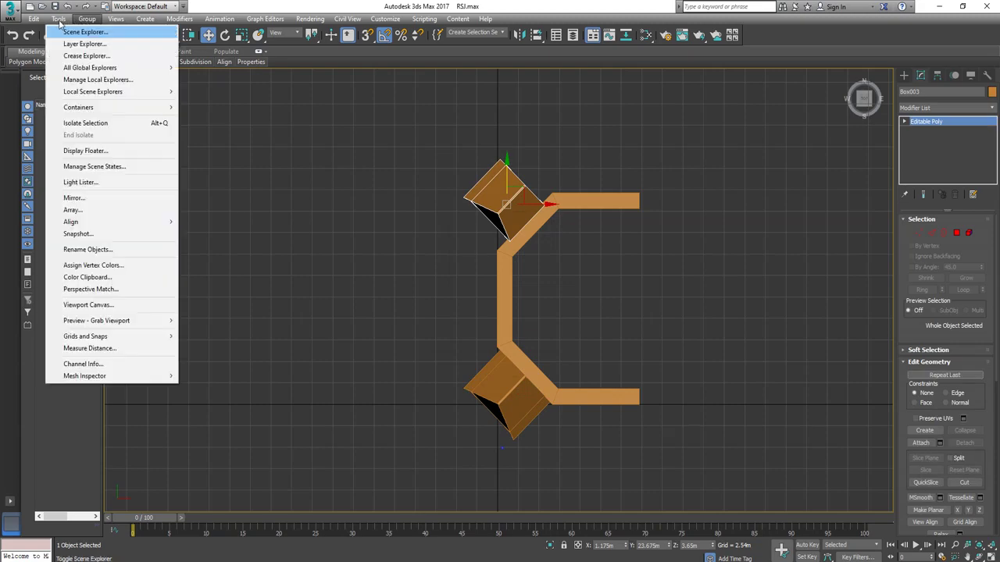
left_click(104, 199)
left_click(466, 372)
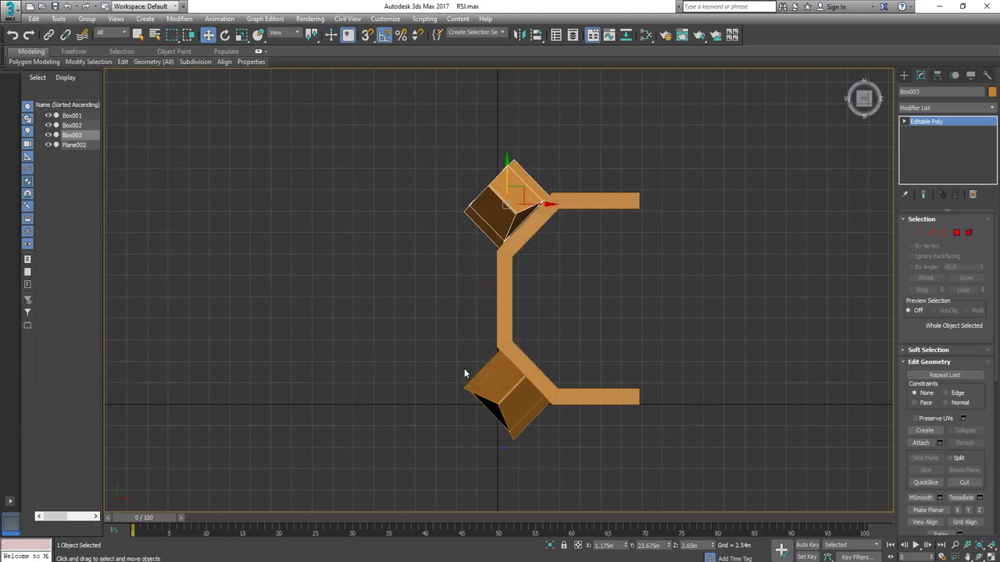
scroll(504, 249, "up", 8)
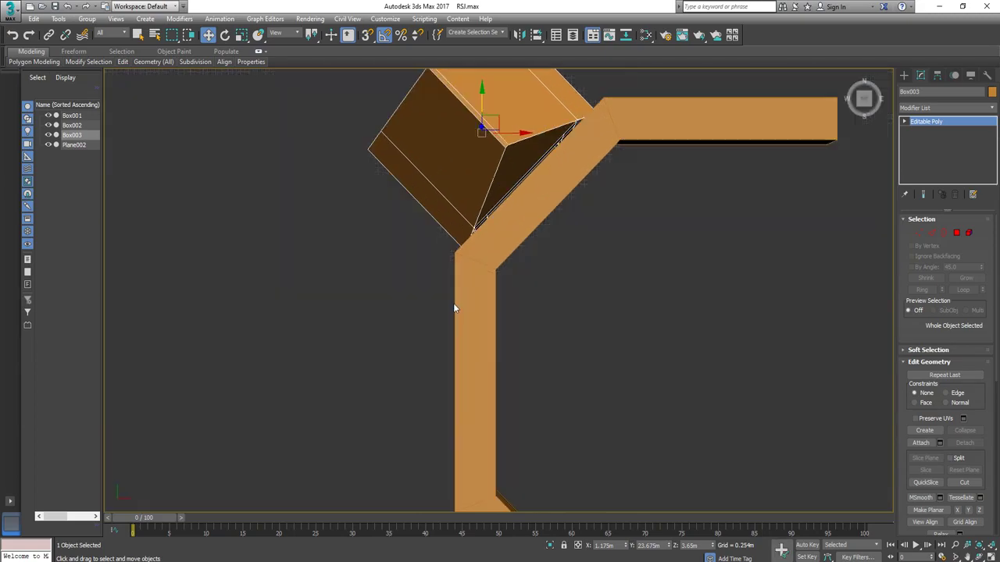
scroll(454, 308, "down", 6)
middle_click_drag(454, 310, 486, 248, "alt")
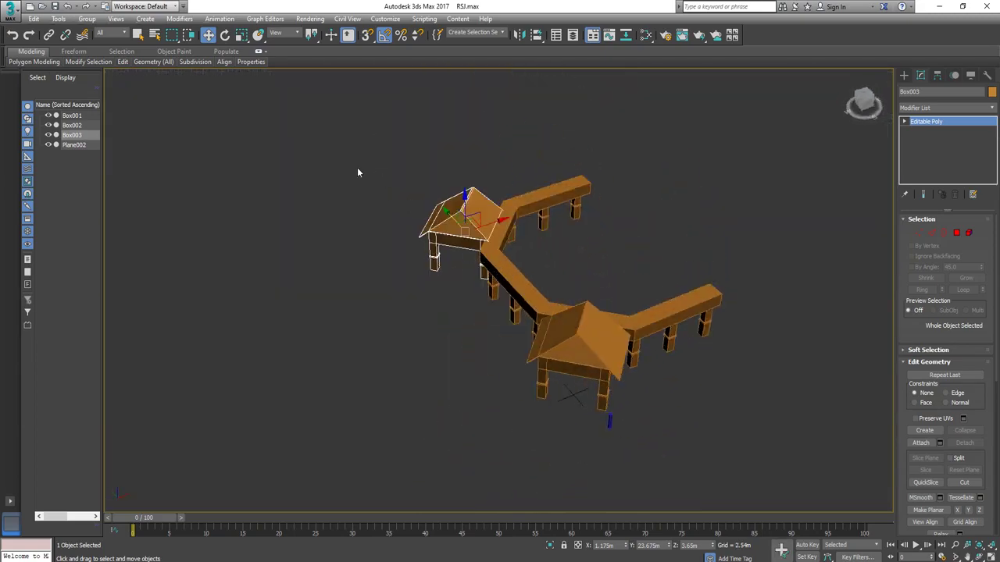
Step: Mirror the copied pavilion about the world Y axis without making a clone
left_click(116, 19)
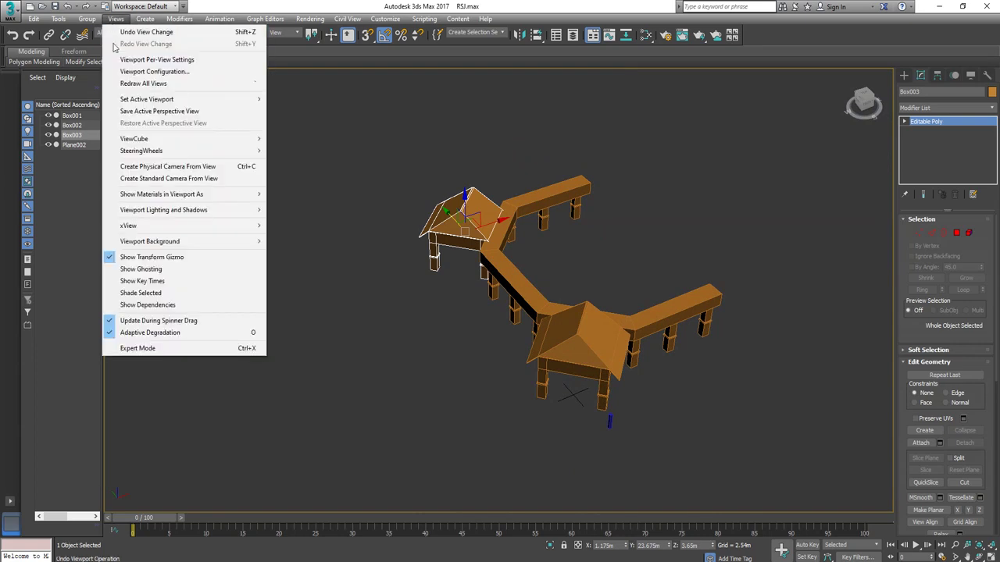
mouse_move(78, 24)
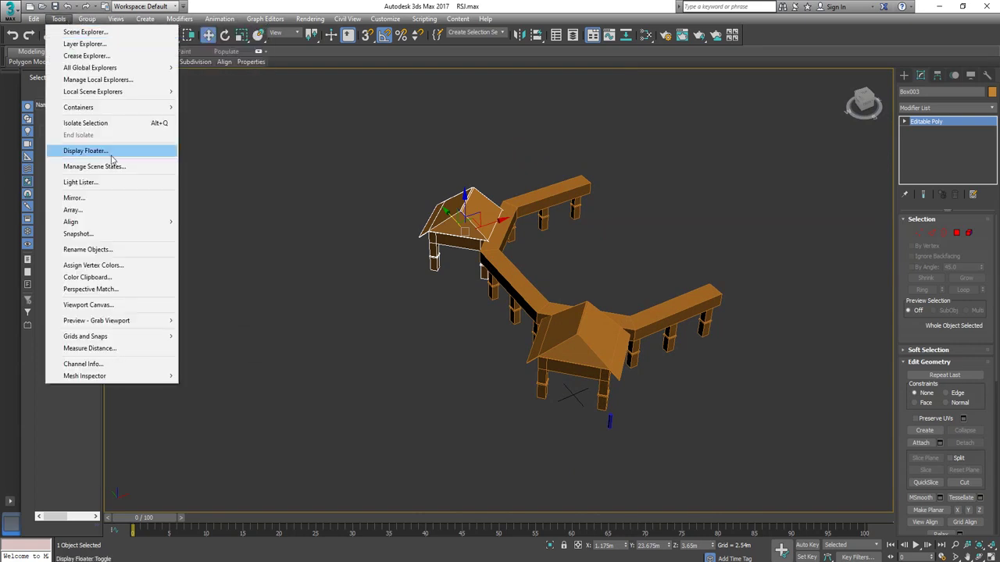
left_click(86, 196)
left_click_drag(480, 185, 195, 191)
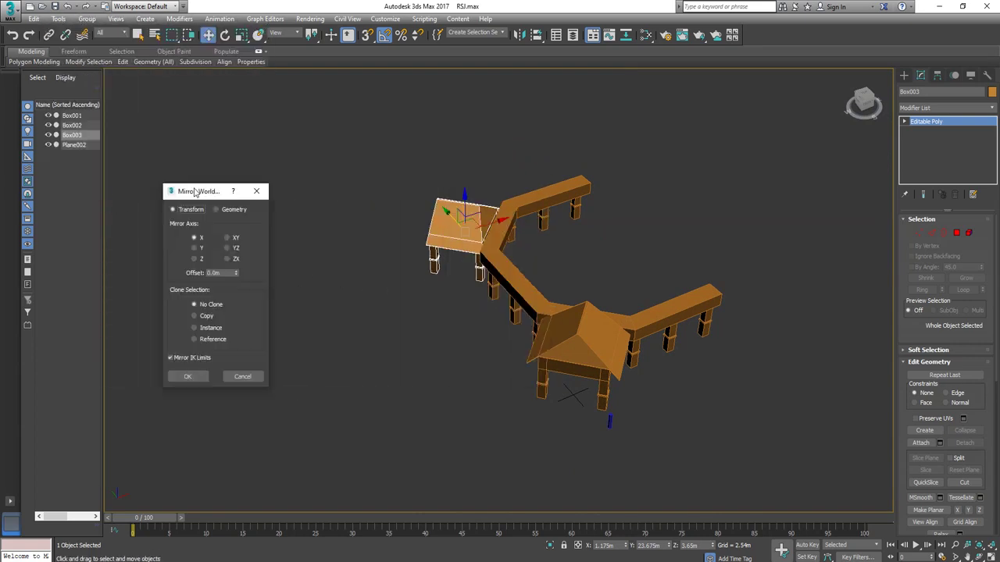
left_click(198, 248)
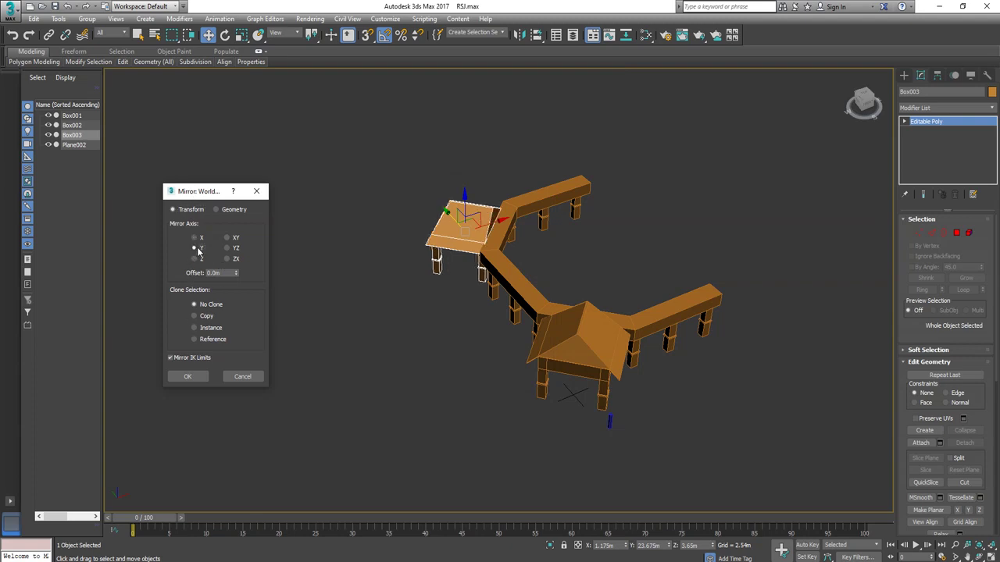
left_click(198, 376)
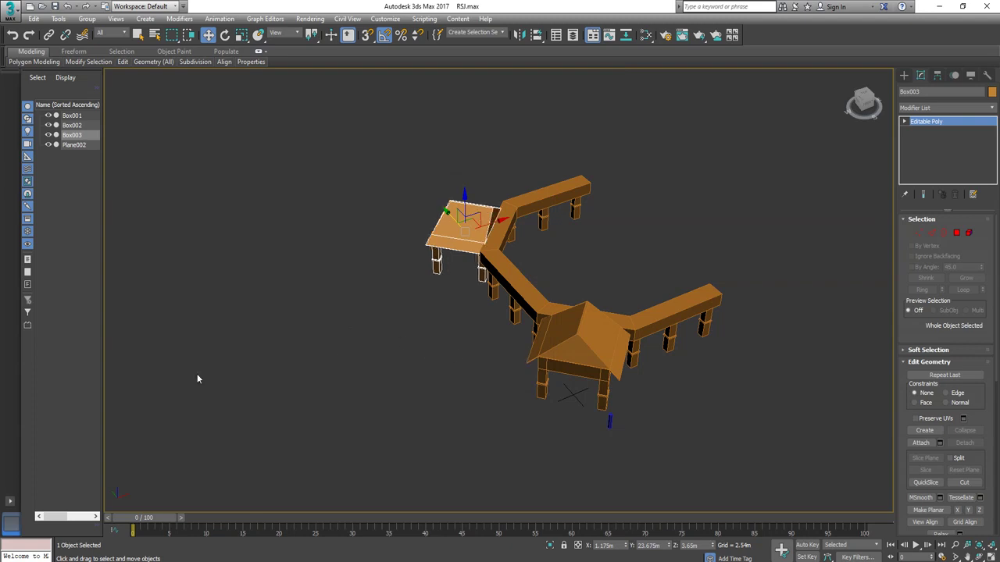
Step: Move the mirrored pavilion along Y to about 23.88 m in the top view, against the outer side of the diagonal beam
middle_click_drag(359, 353, 422, 380, "alt")
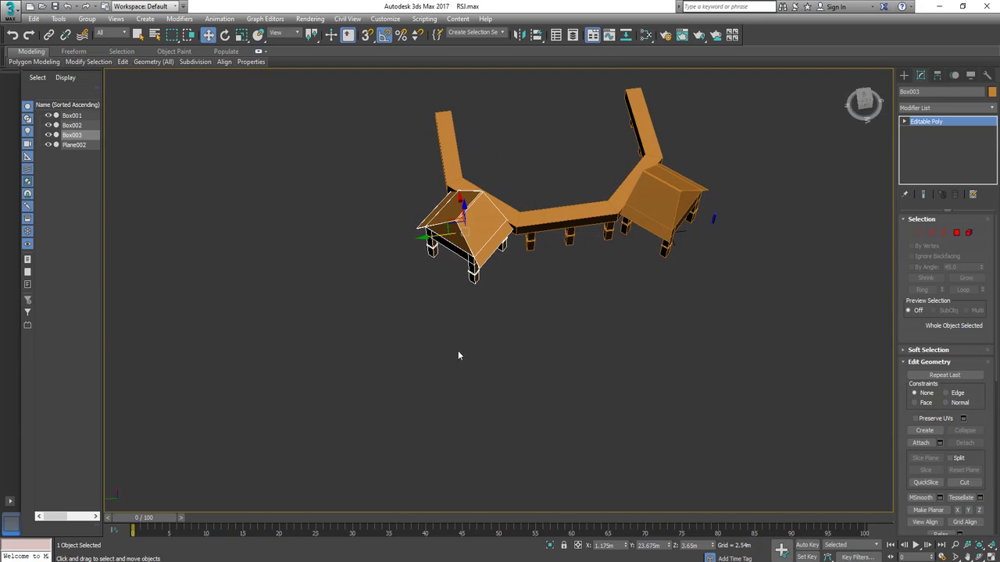
key("t")
key("z")
middle_click_drag(521, 355, 443, 288)
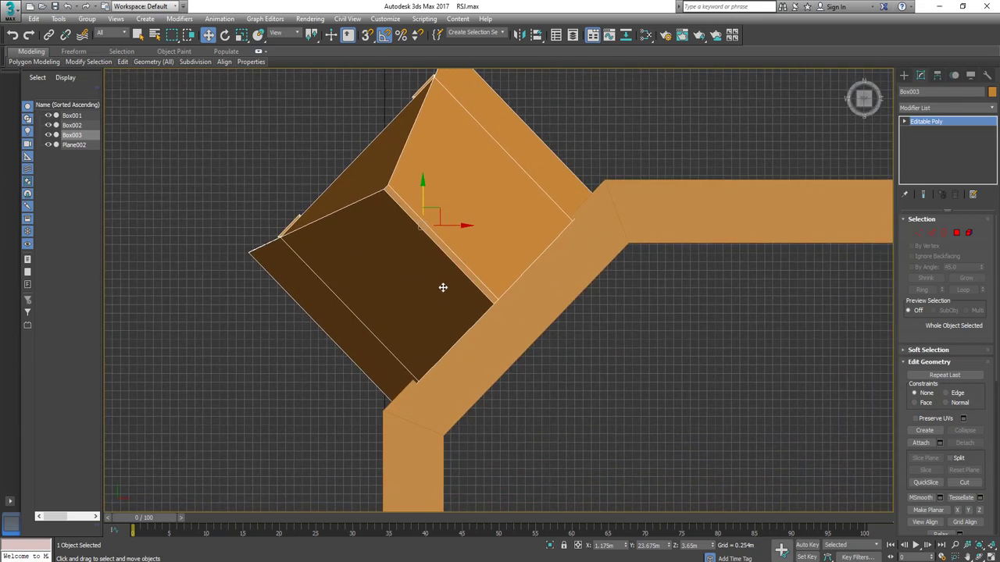
left_click_drag(421, 190, 422, 183)
scroll(466, 335, "up", 3)
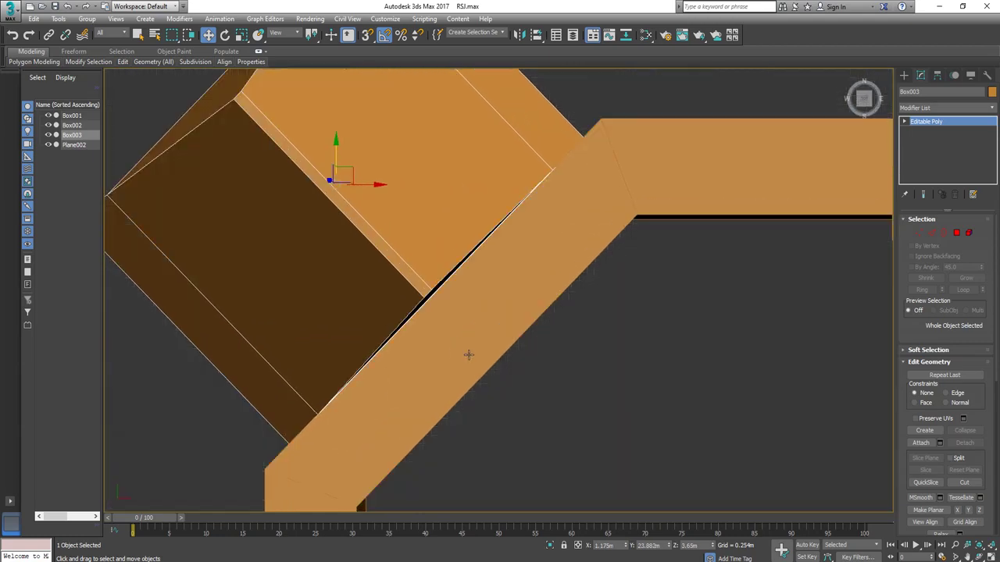
scroll(468, 352, "down", 6)
middle_click_drag(472, 404, 414, 331)
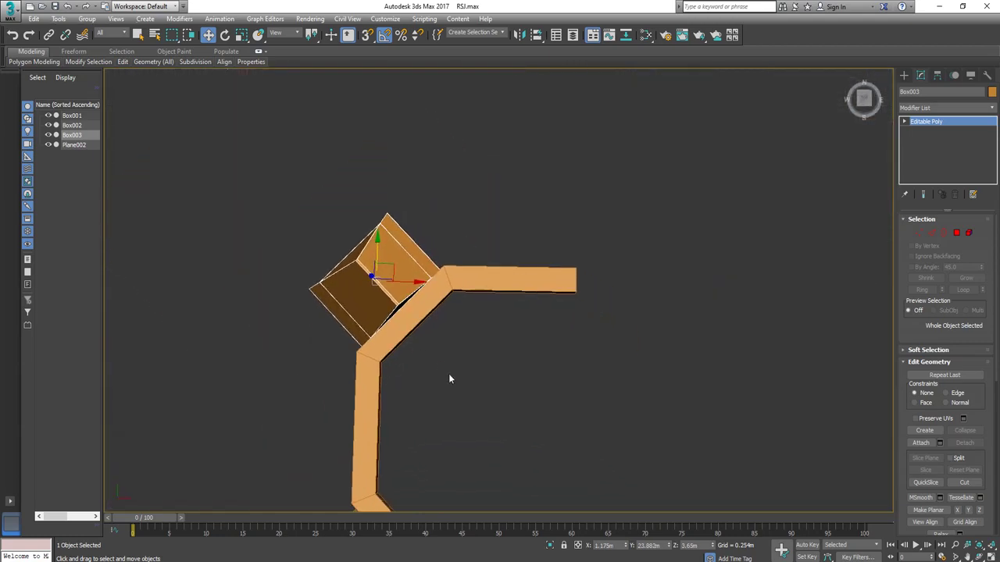
middle_click_drag(439, 396, 455, 442, "alt")
scroll(563, 414, "down", 4)
scroll(467, 393, "down", 3)
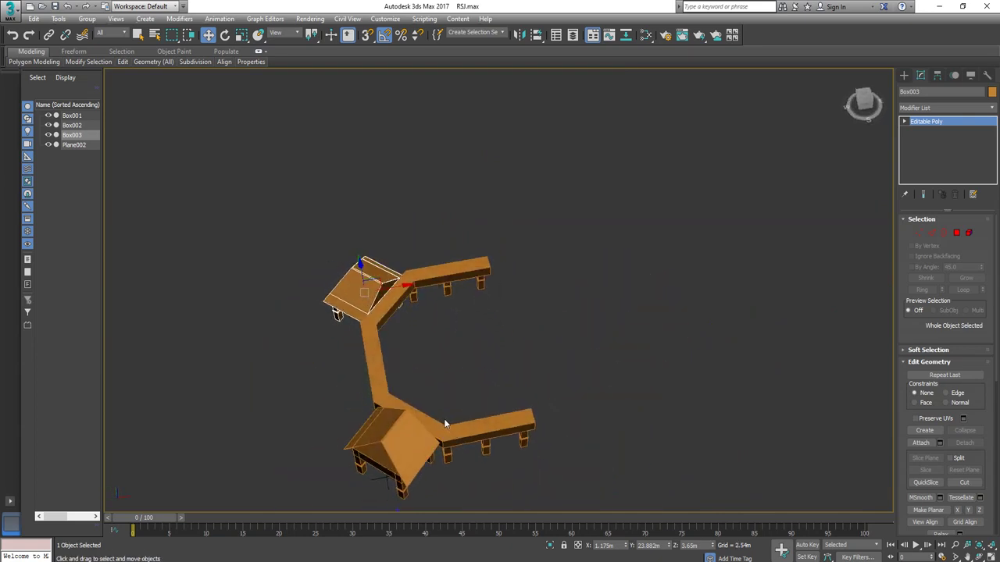
scroll(445, 424, "up", 4)
key("1")
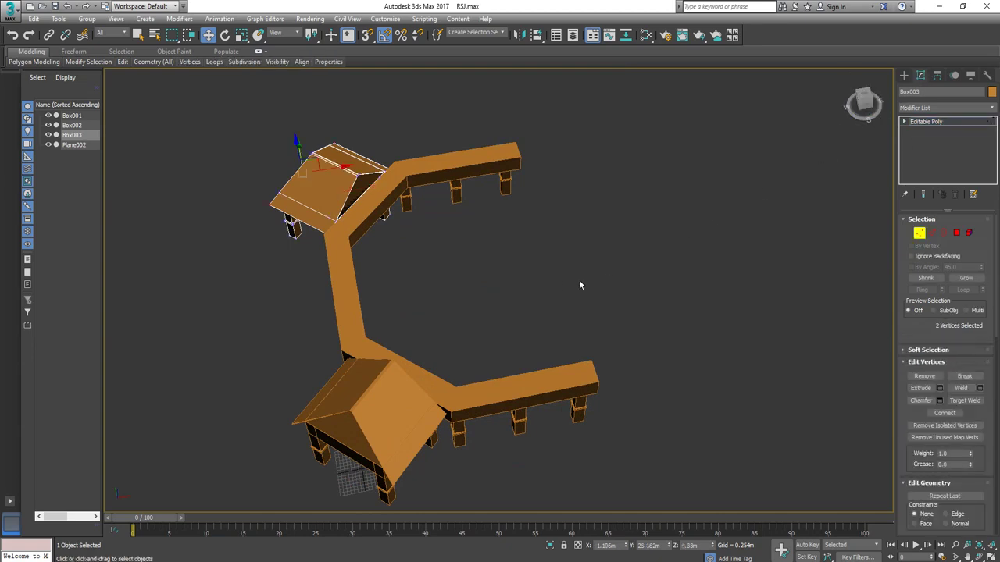
middle_click_drag(579, 285, 518, 283, "alt")
middle_click_drag(491, 317, 469, 237, "alt")
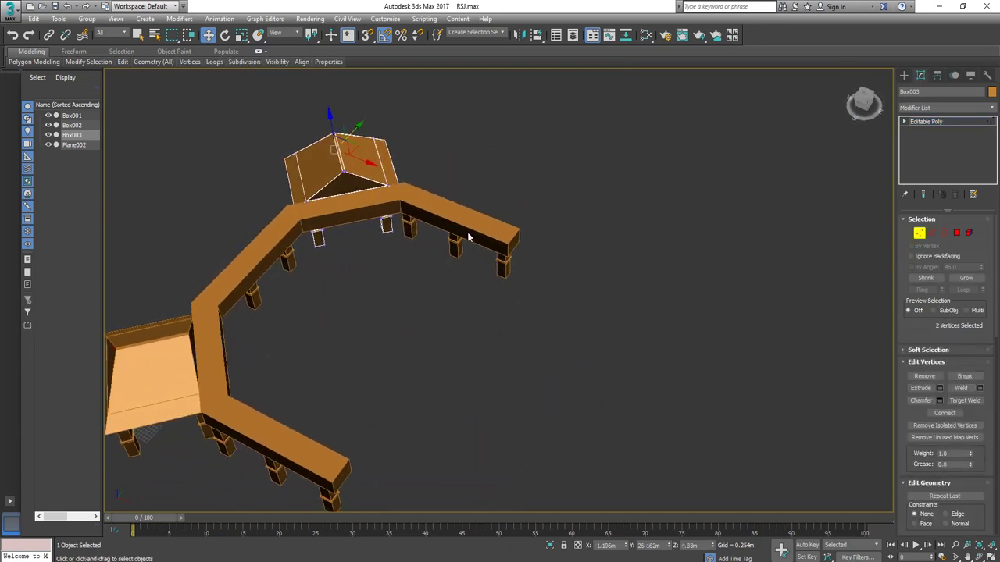
left_click(469, 238)
left_click(918, 234)
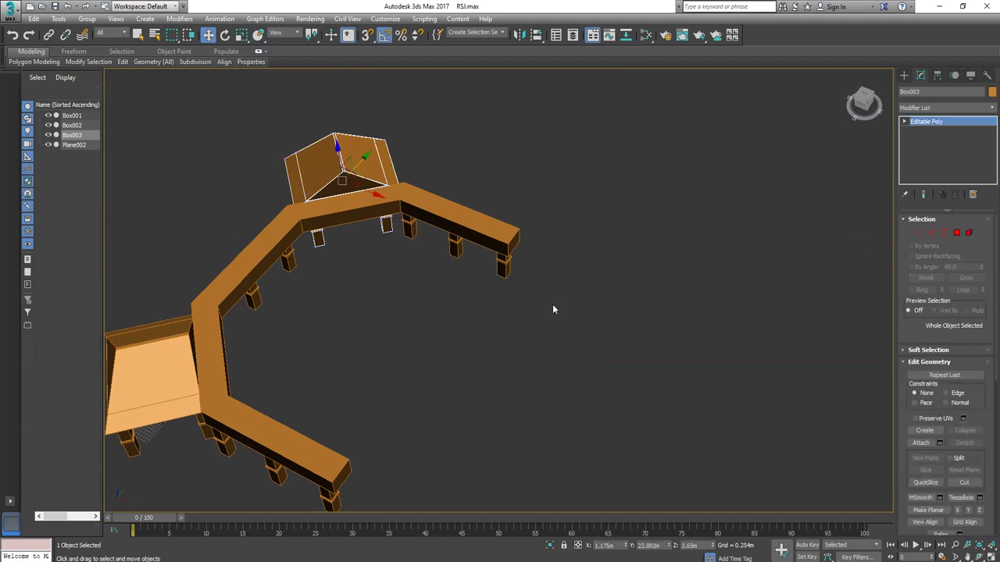
Step: Bridge the facing inner side polygons of the colonnade's two parallel end beams into one slab
left_click(495, 239)
key("4")
left_click(461, 236)
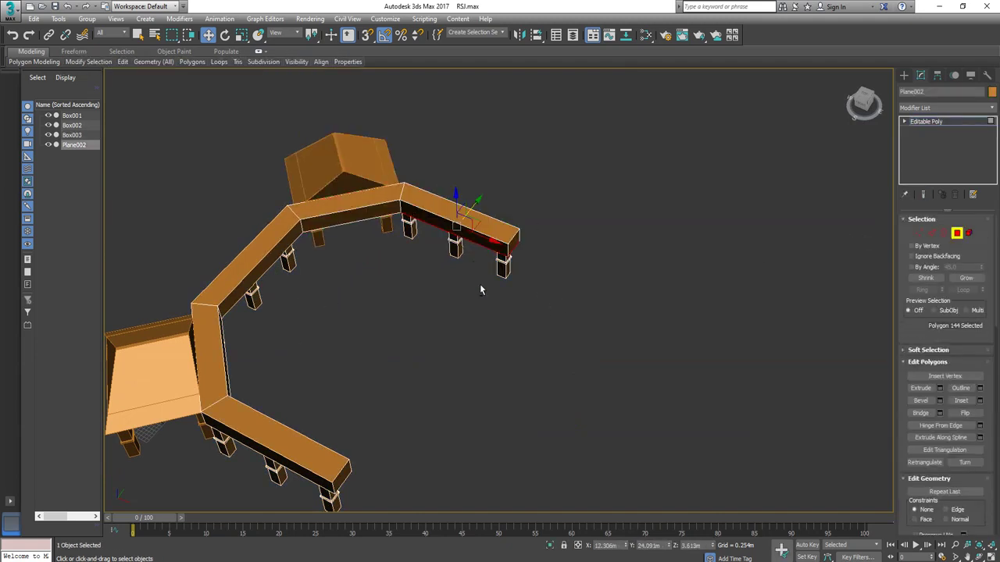
middle_click_drag(481, 290, 275, 245, "alt")
left_click(264, 196)
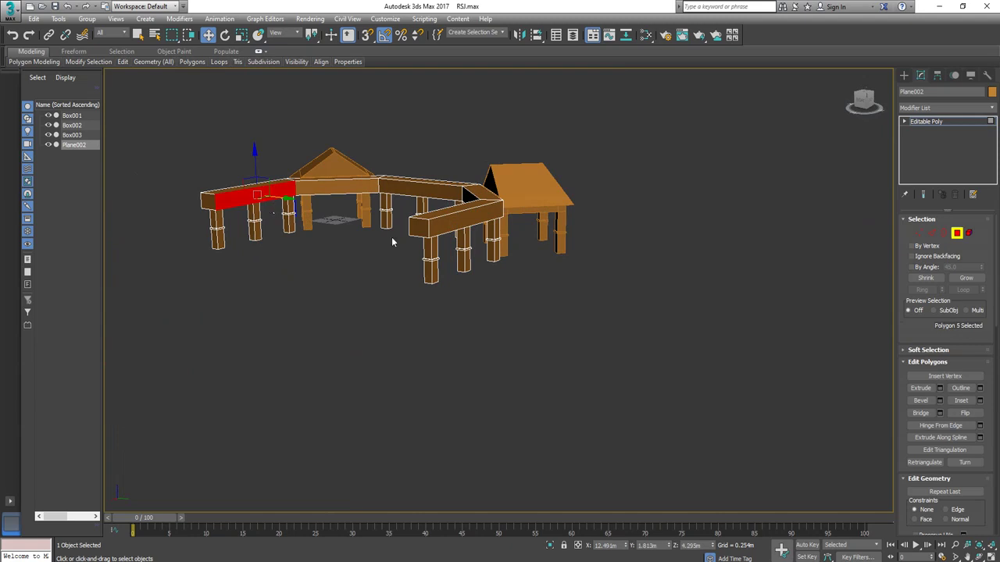
middle_click_drag(392, 242, 468, 190, "alt")
left_click(466, 147, "ctrl")
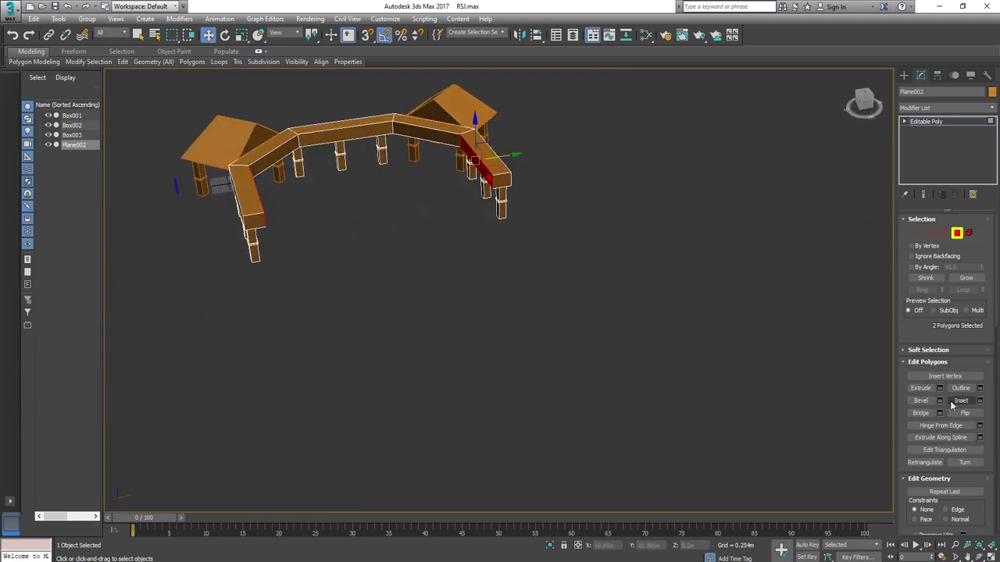
scroll(949, 469, "down", 5)
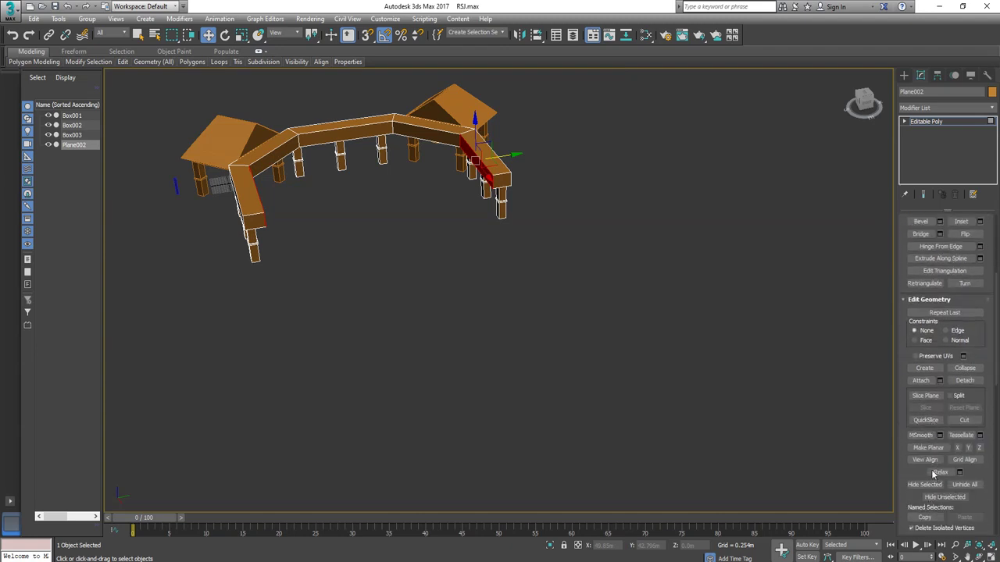
scroll(934, 474, "down", 4)
scroll(930, 461, "up", 5)
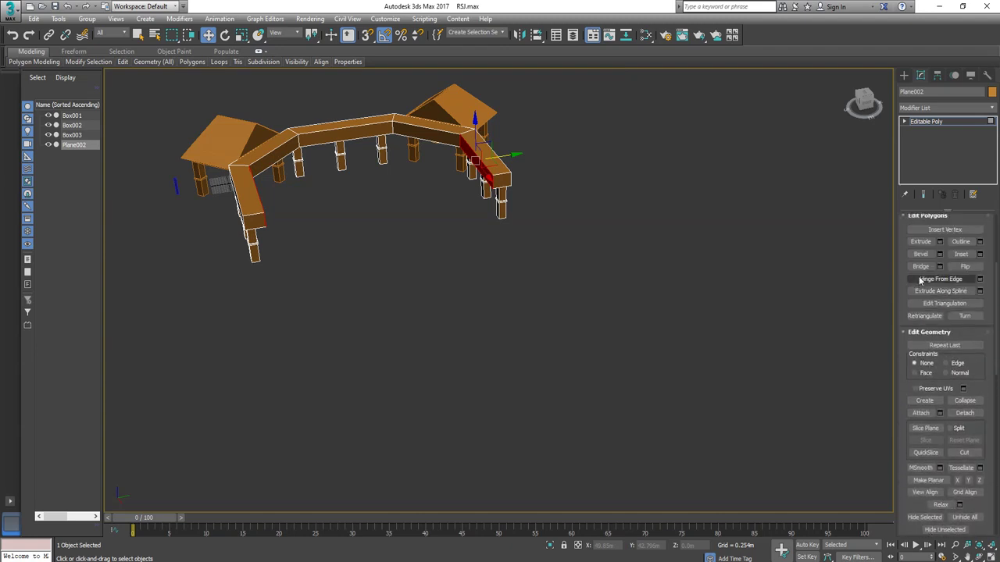
left_click(921, 266)
Step: Bridge the inner side polygons of the two diagonal beams to fill the remaining opening, and leave polygon editing
middle_click_drag(445, 402, 395, 336, "alt")
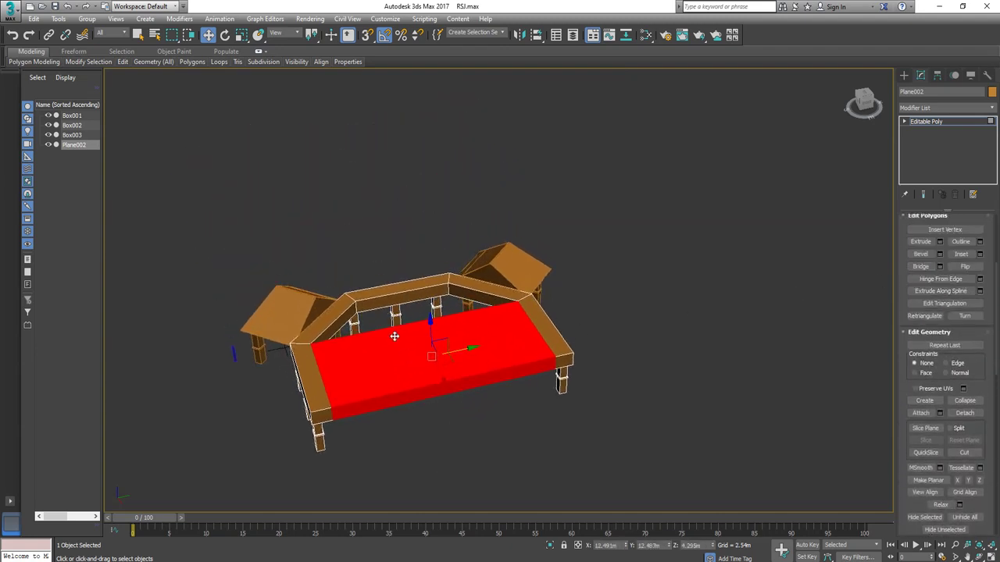
scroll(394, 336, "up", 4)
key("5")
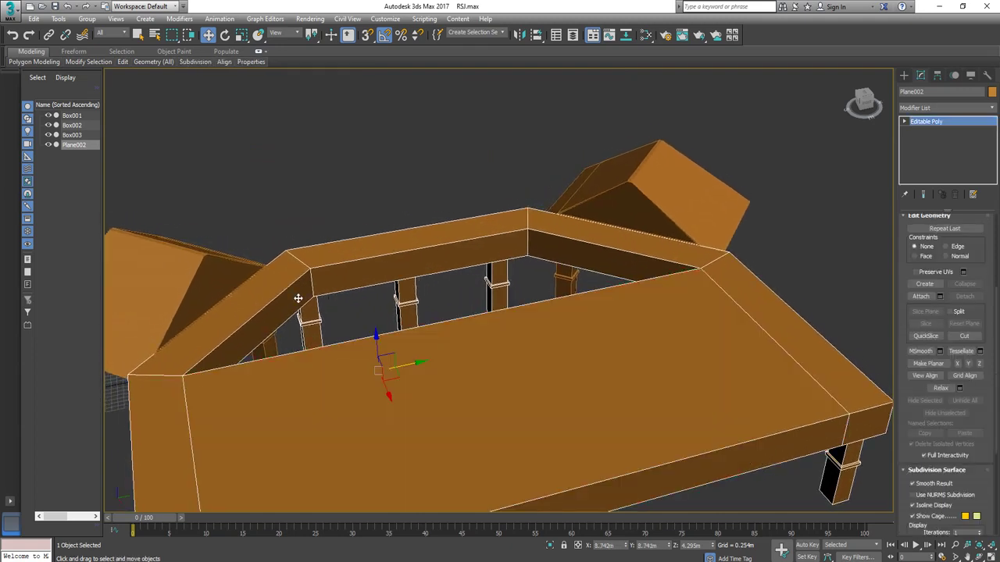
key("4")
left_click(298, 298)
left_click(557, 257, "ctrl")
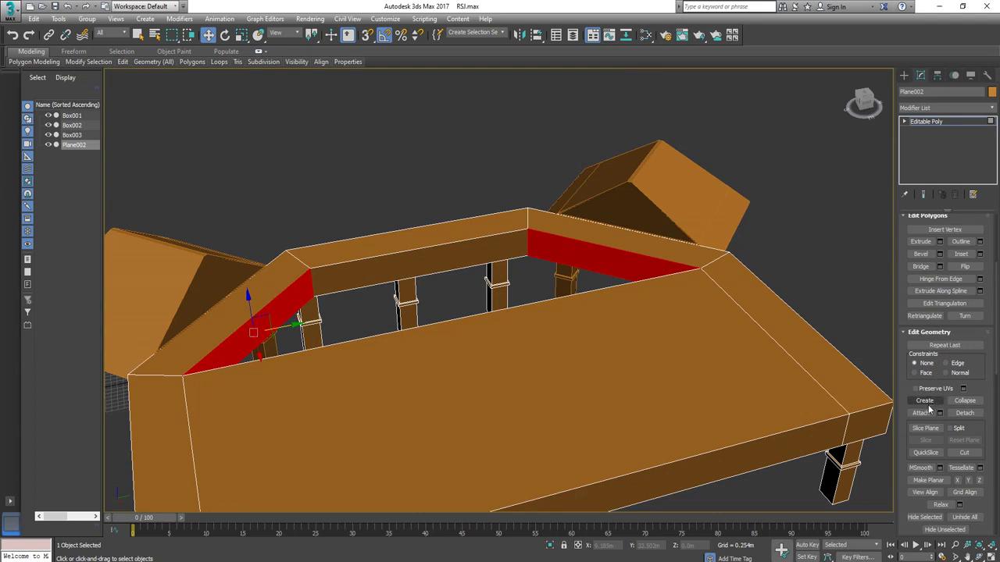
scroll(928, 328, "up", 2)
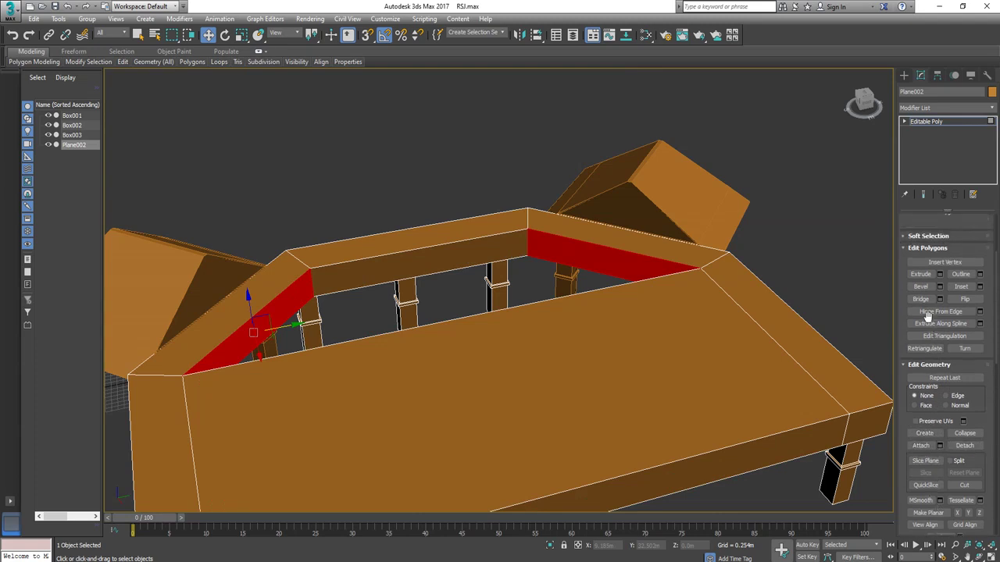
left_click(923, 300)
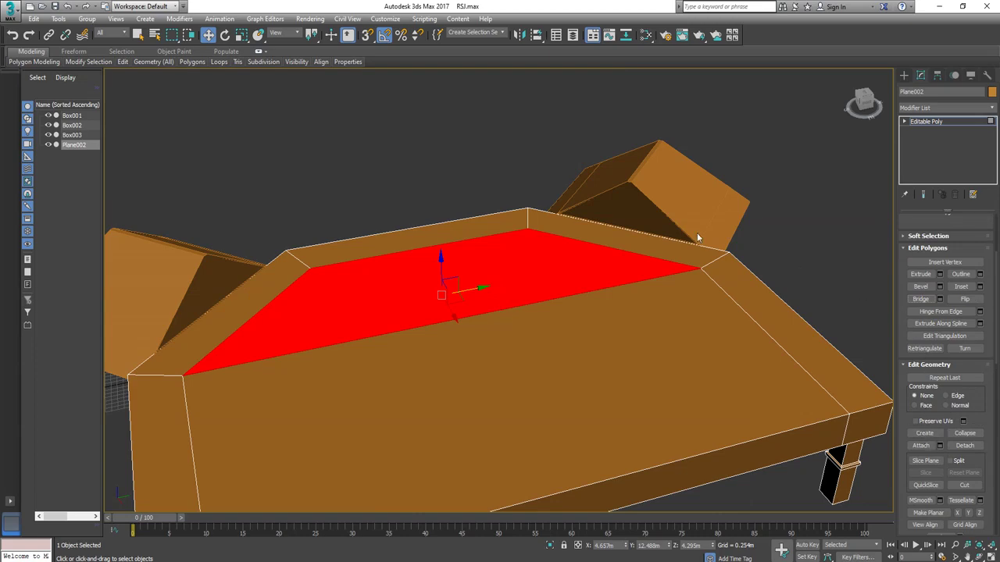
left_click(862, 183)
key("4")
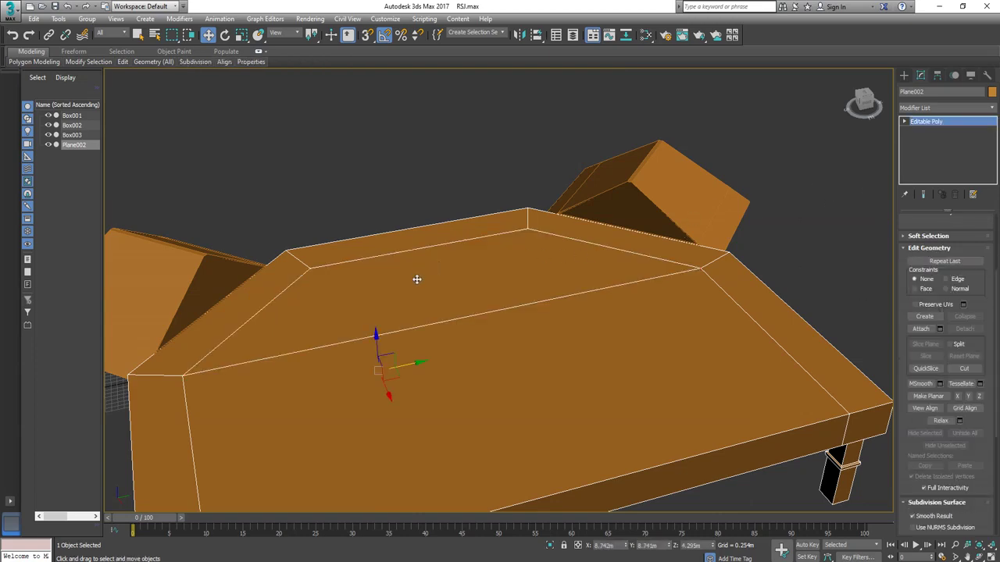
Step: Examine the bridged slab and its beam joints from the outer side, and deselect the colonnade
key("4")
left_click(410, 289)
middle_click_drag(461, 338, 567, 335, "alt")
middle_click_drag(441, 247, 460, 281, "alt")
scroll(443, 315, "up", 5)
scroll(444, 316, "down", 5)
middle_click_drag(444, 315, 523, 273, "alt")
left_click(934, 123)
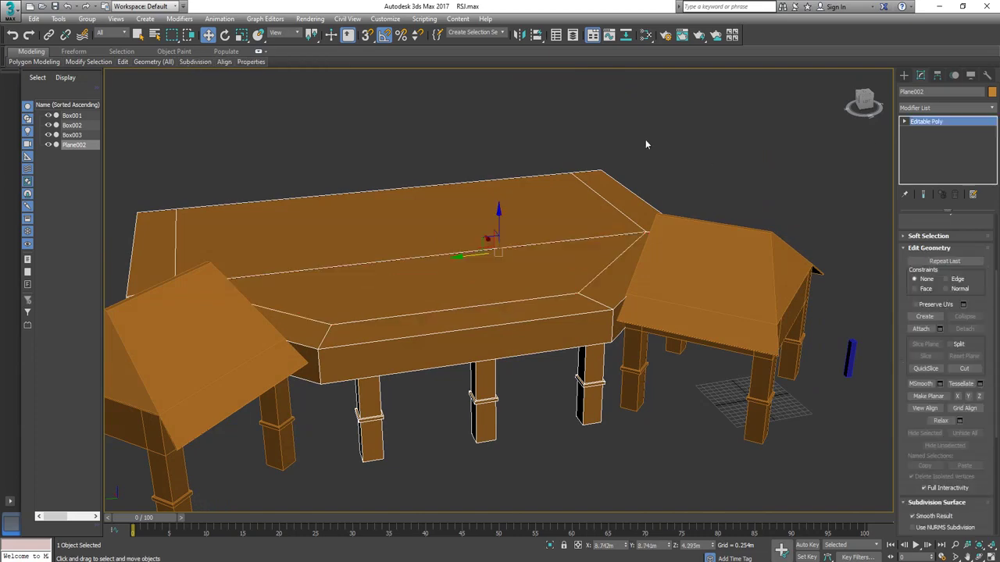
left_click(645, 139)
Step: Create a tall box primitive with a base about 2.76 m square beside the front pavilion
scroll(558, 336, "up", 5)
middle_click_drag(558, 336, 571, 316)
scroll(425, 264, "down", 5)
middle_click_drag(571, 316, 486, 314)
left_click(904, 75)
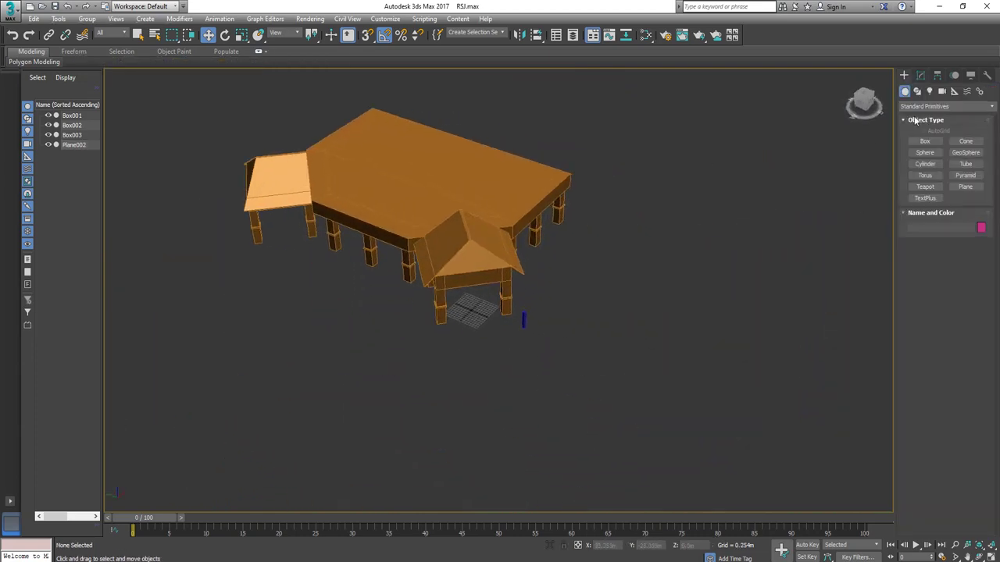
left_click(925, 141)
mouse_move(392, 302)
left_mouse_down()
mouse_move(409, 331)
mouse_move(402, 312)
left_mouse_up()
key("w")
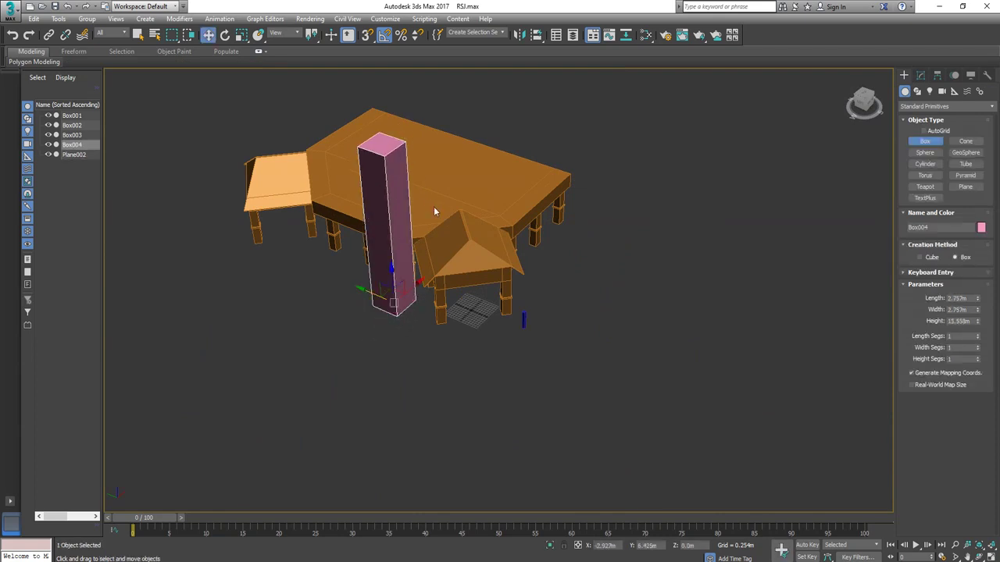
Step: Move the box in the top view to the slab's inner corner where the lower end beam meets the diagonal beam
middle_click_drag(500, 341, 544, 334, "alt")
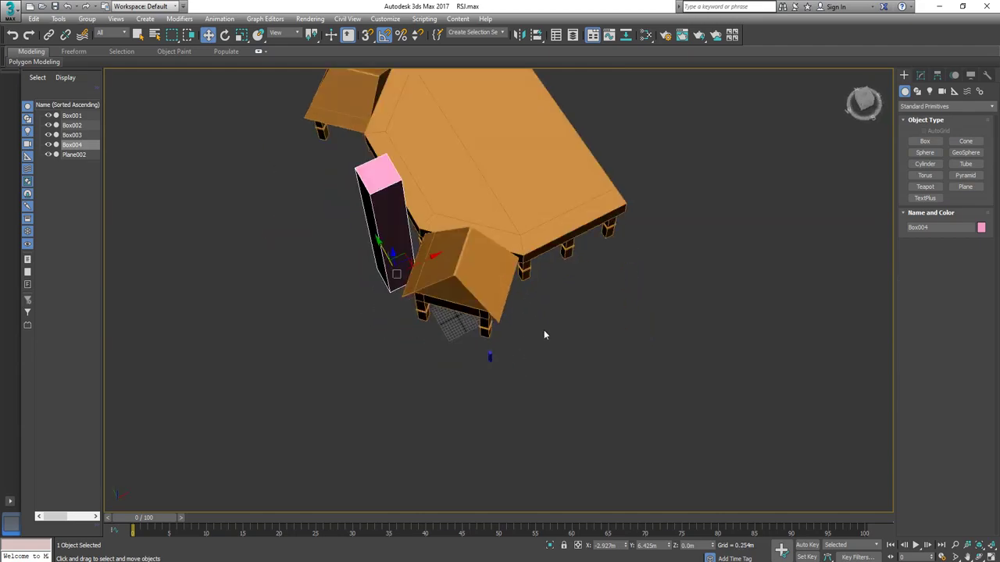
key("t")
key("z")
scroll(539, 352, "down", 8)
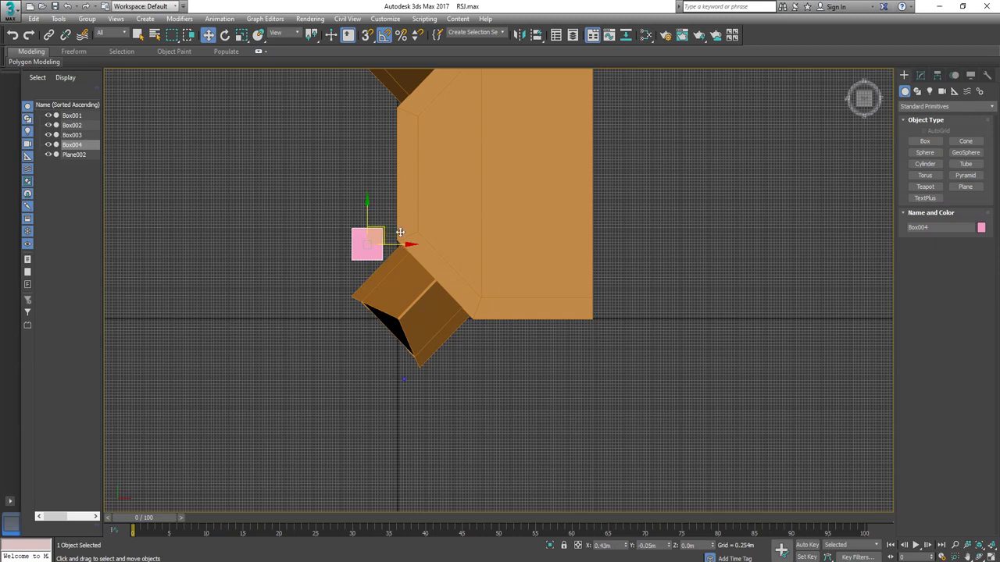
left_click_drag(381, 230, 509, 266)
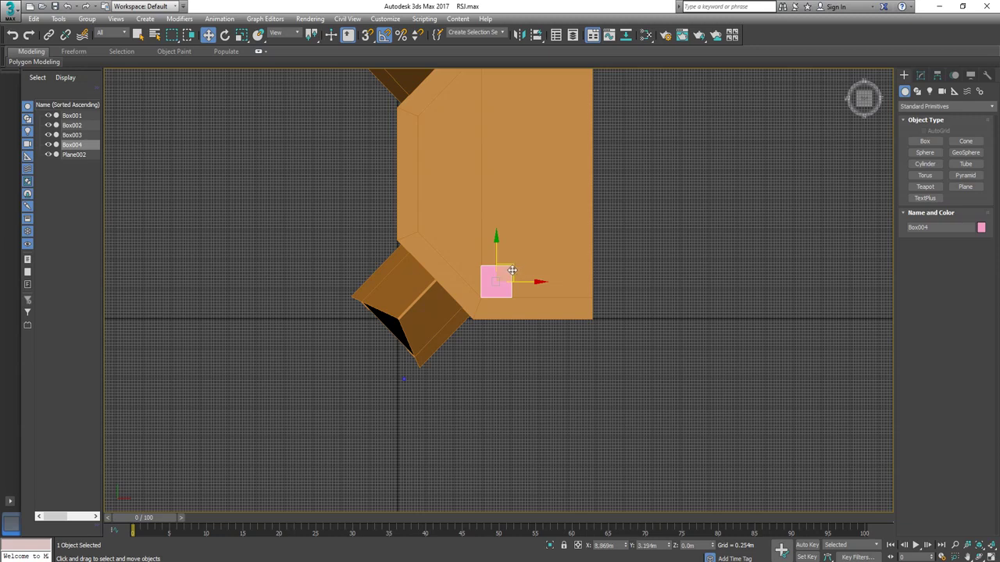
Step: Make one copy of the box and align it with the inner corner where the diagonal beam meets the straight back beam
left_click_drag(505, 266, 445, 199, "shift")
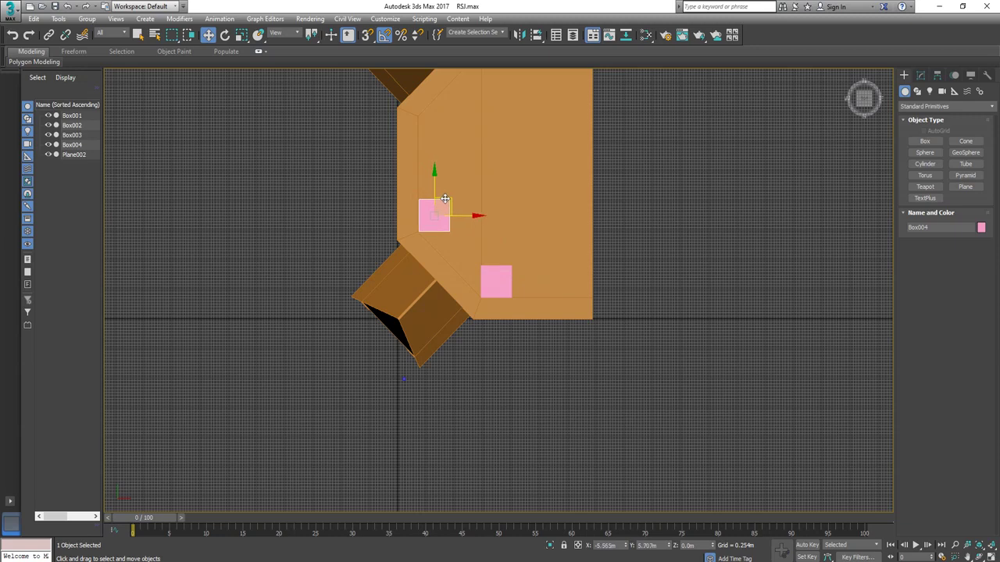
left_click_drag(444, 199, 444, 199, "shift")
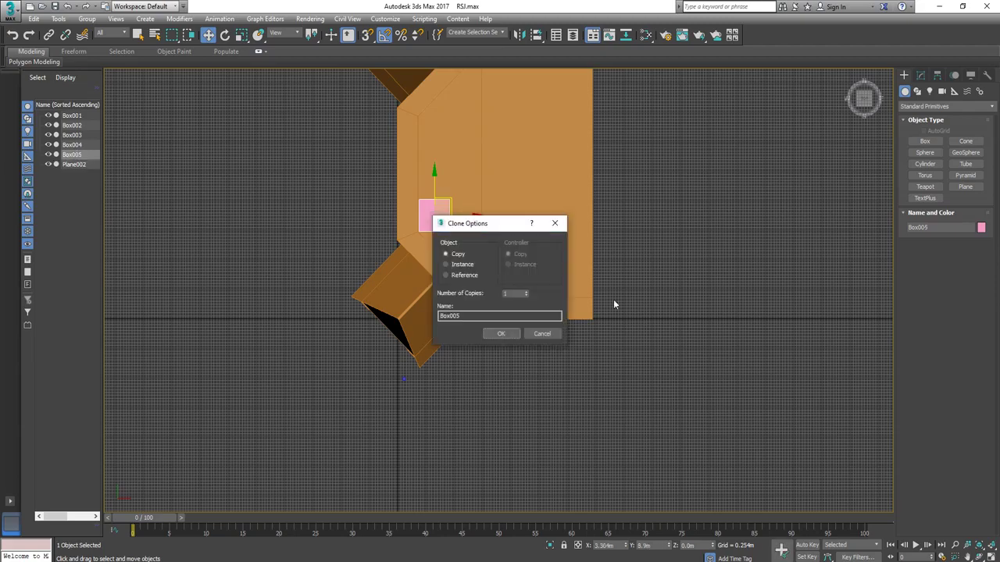
left_click(511, 336)
scroll(510, 263, "up", 10)
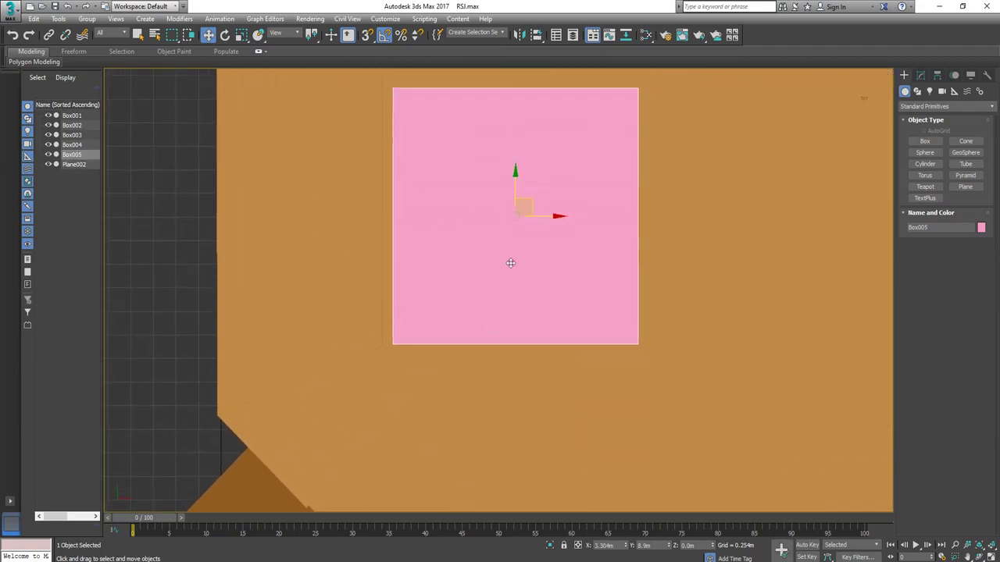
left_click_drag(533, 202, 522, 204)
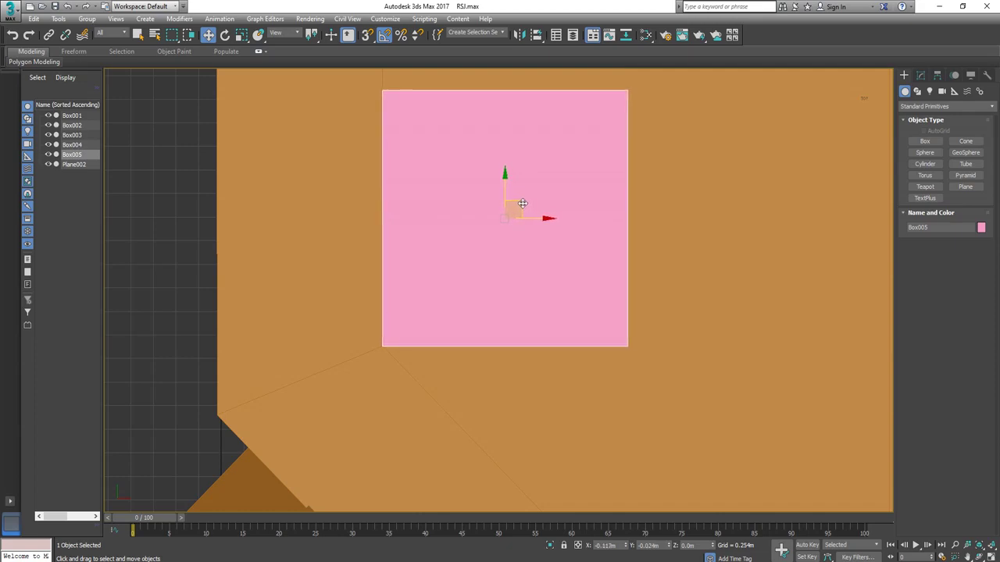
scroll(529, 304, "down", 5)
middle_click_drag(591, 335, 517, 400)
scroll(531, 310, "down", 3)
scroll(484, 360, "up", 3)
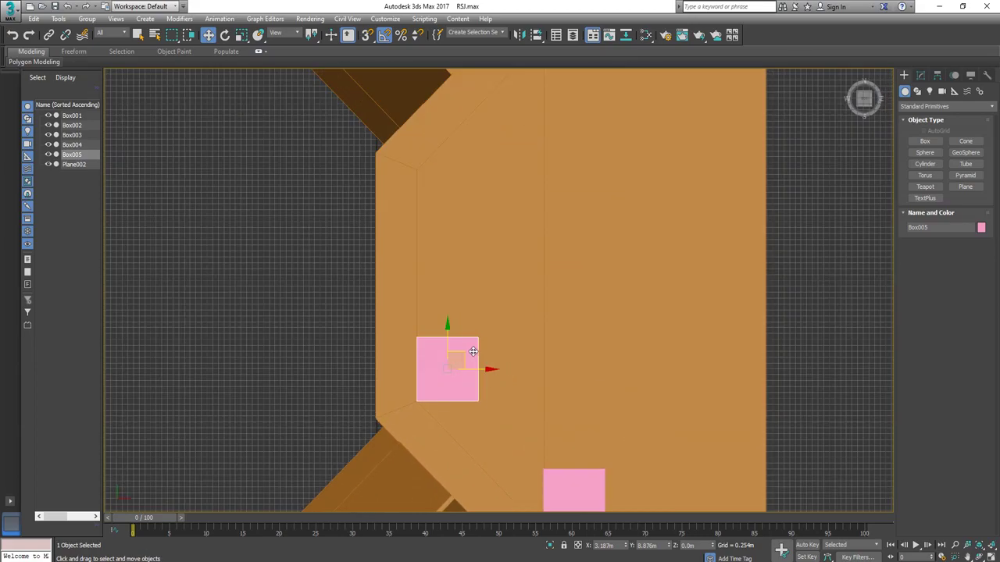
Step: Copy the box once along the straight back beam and align it with the beam's other inner corner at the second diagonal
middle_click_drag(484, 320, 460, 379)
left_click_drag(440, 386, 440, 221, "shift")
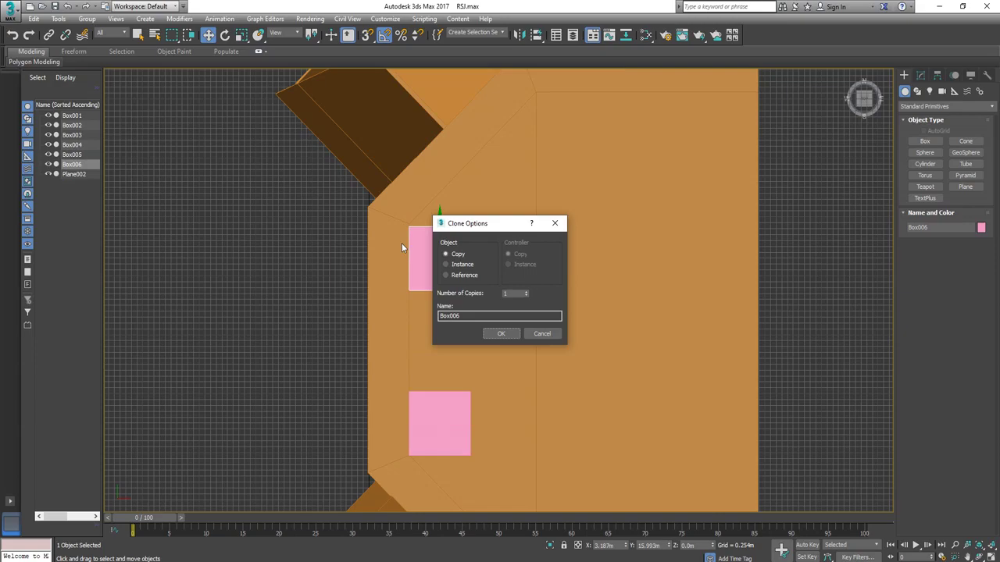
left_click(511, 333)
scroll(411, 231, "up", 5)
mouse_move(577, 341)
left_mouse_down()
mouse_move(577, 314)
mouse_move(577, 327)
left_mouse_up()
scroll(577, 328, "down", 10)
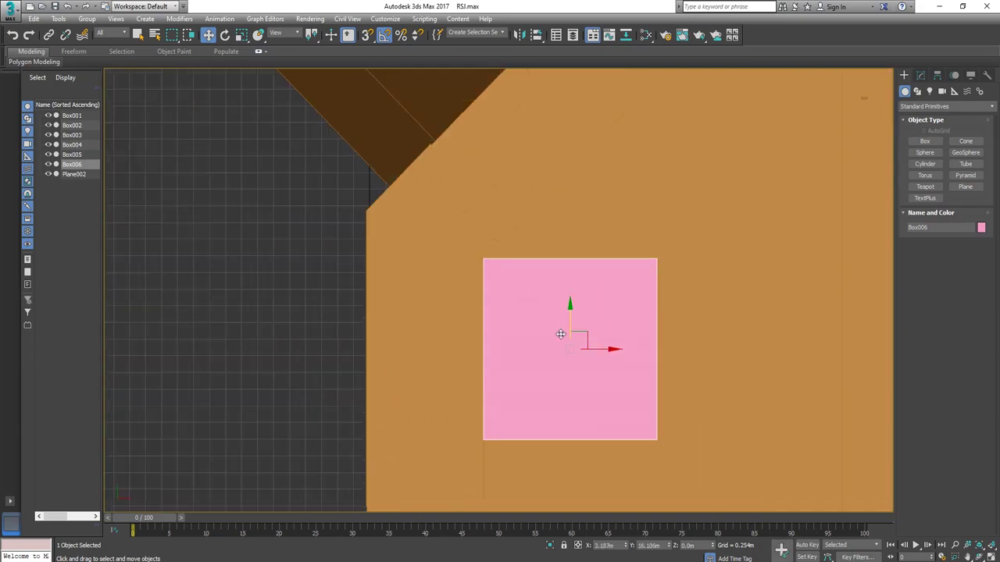
middle_click_drag(602, 328, 479, 327)
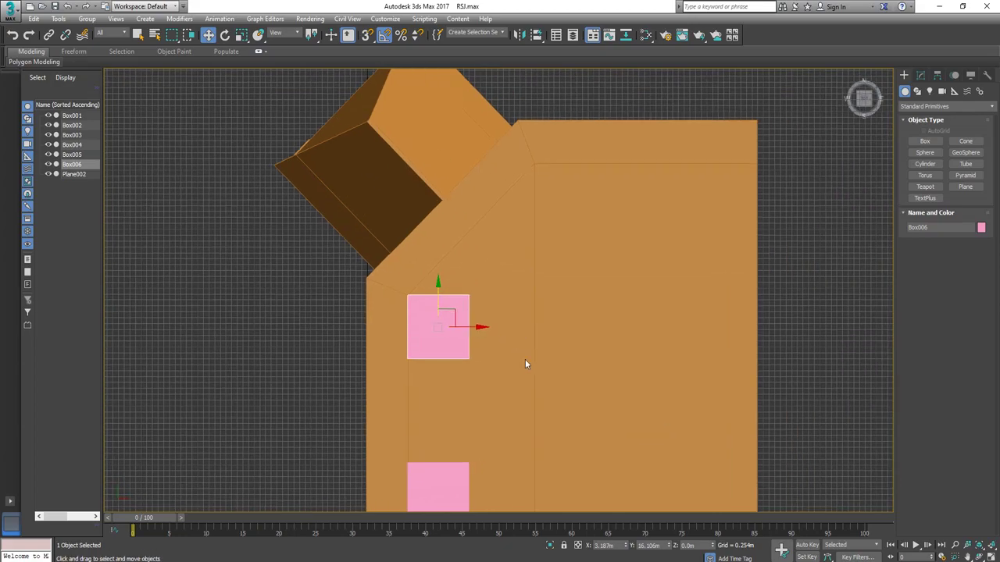
Step: Make one copy of the newest box at the inner corner where the upper diagonal beam meets the far end beam
middle_click_drag(526, 364, 451, 230)
scroll(450, 269, "down", 2)
scroll(450, 269, "down", 2)
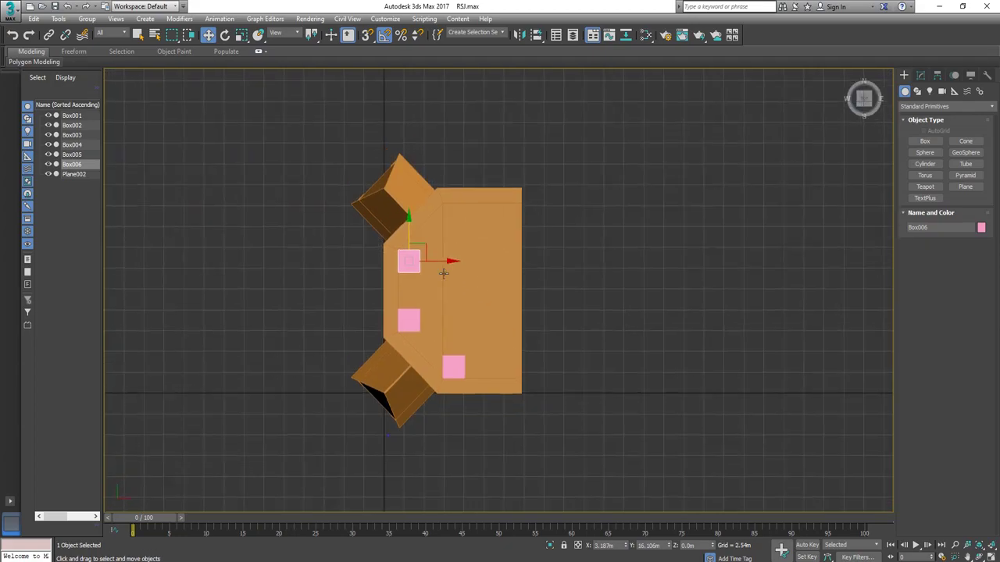
scroll(450, 268, "up", 5)
mouse_move(425, 269)
middle_mouse_down()
mouse_move(398, 293)
mouse_move(505, 248)
mouse_move(480, 232)
mouse_move(462, 283)
mouse_move(430, 272)
middle_mouse_up()
scroll(480, 239, "down", 2)
scroll(461, 284, "up", 2)
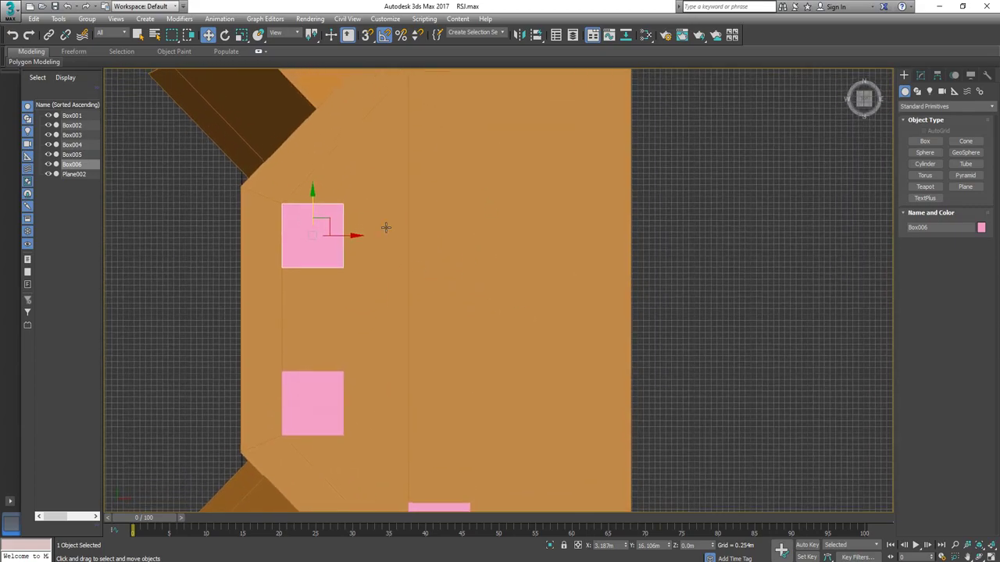
middle_click_drag(386, 226, 382, 275)
left_click_drag(327, 265, 454, 136, "shift")
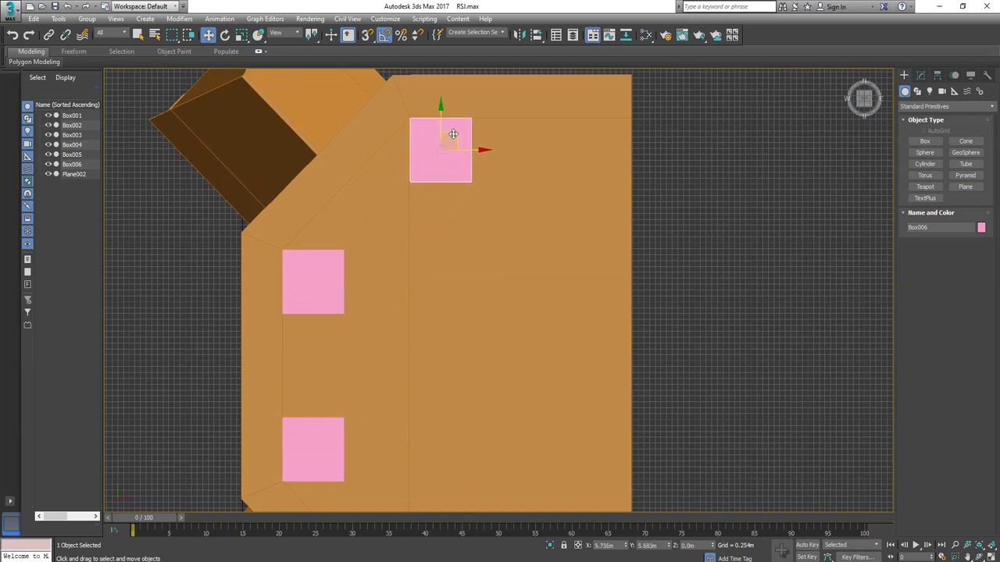
left_click_drag(453, 135, 453, 135, "shift")
left_click(501, 333)
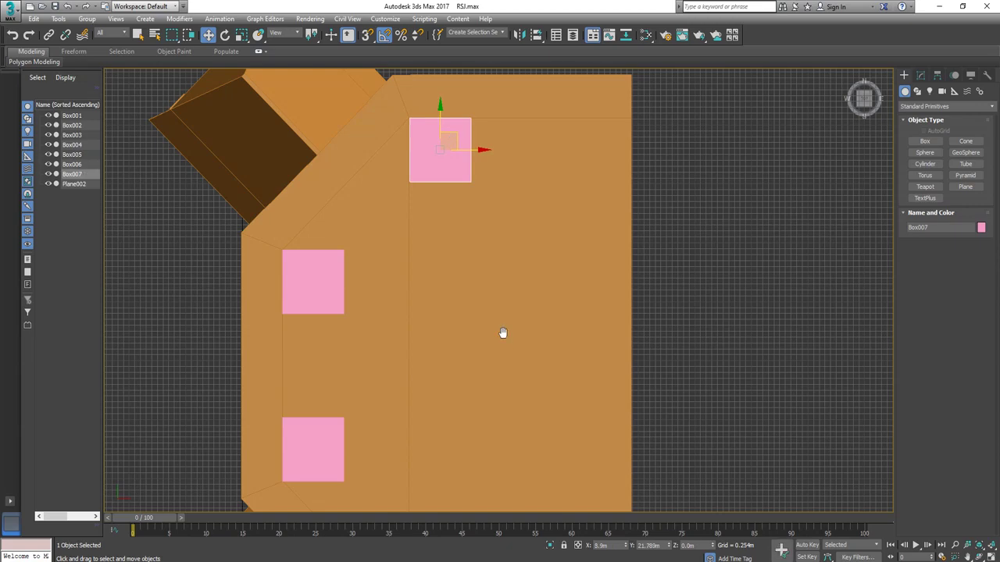
Step: Convert the box column beside the front pavilion to an Editable Poly
scroll(451, 343, "up", 3)
scroll(453, 354, "down", 10)
middle_click_drag(454, 354, 523, 255, "alt")
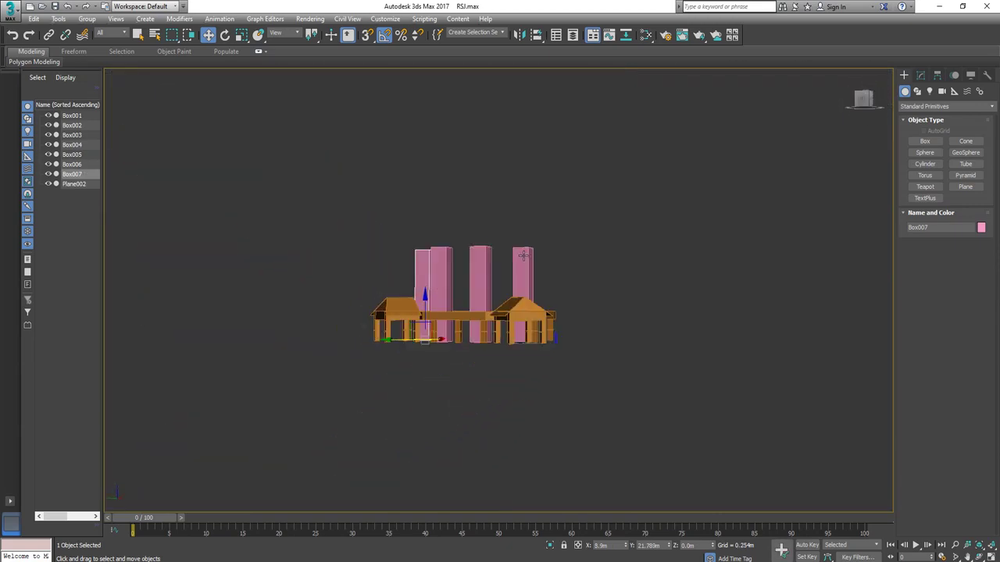
middle_click_drag(513, 300, 458, 341, "alt")
scroll(458, 342, "up", 6)
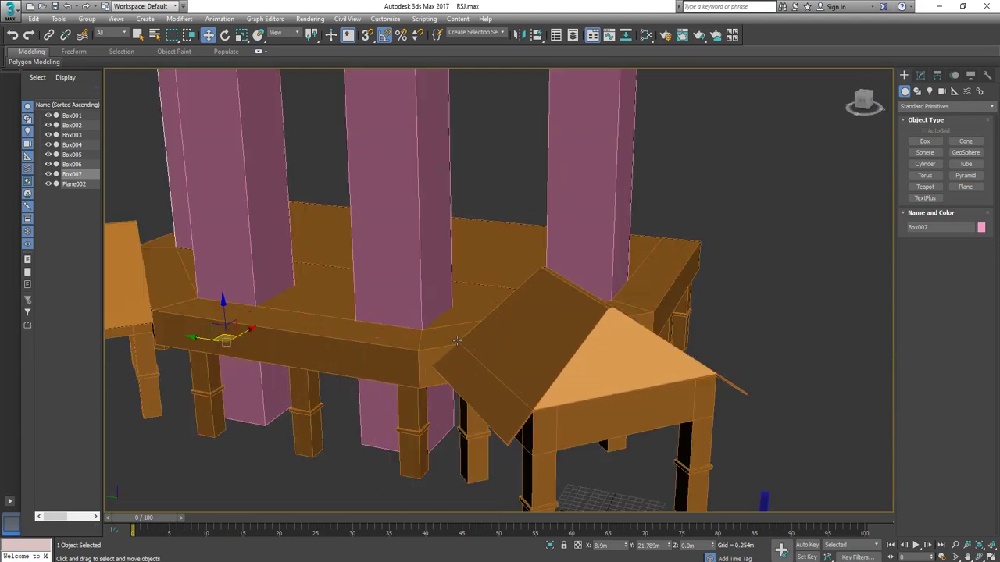
scroll(456, 341, "down", 2)
left_click(526, 214)
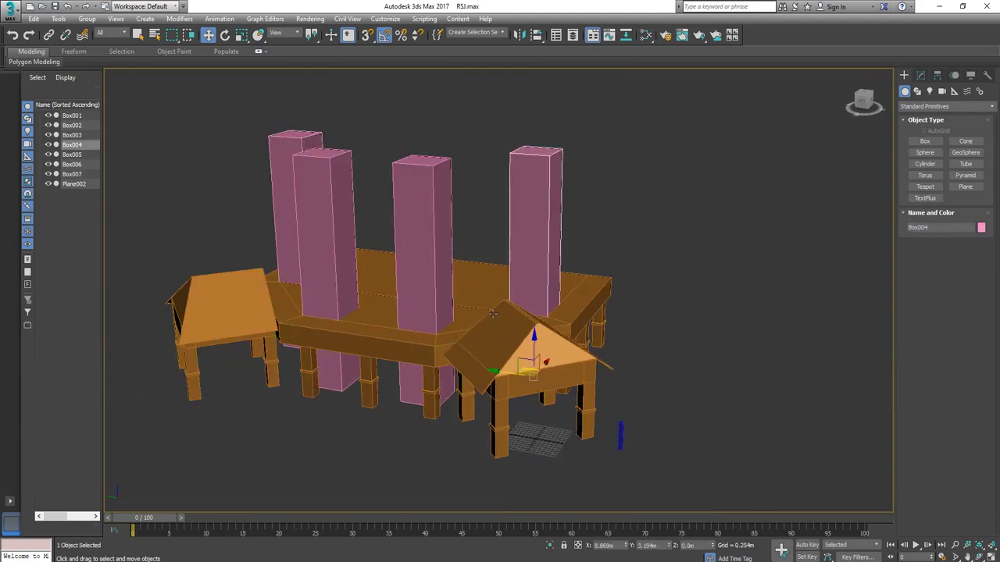
middle_click_drag(492, 313, 472, 309, "alt")
left_click(921, 75)
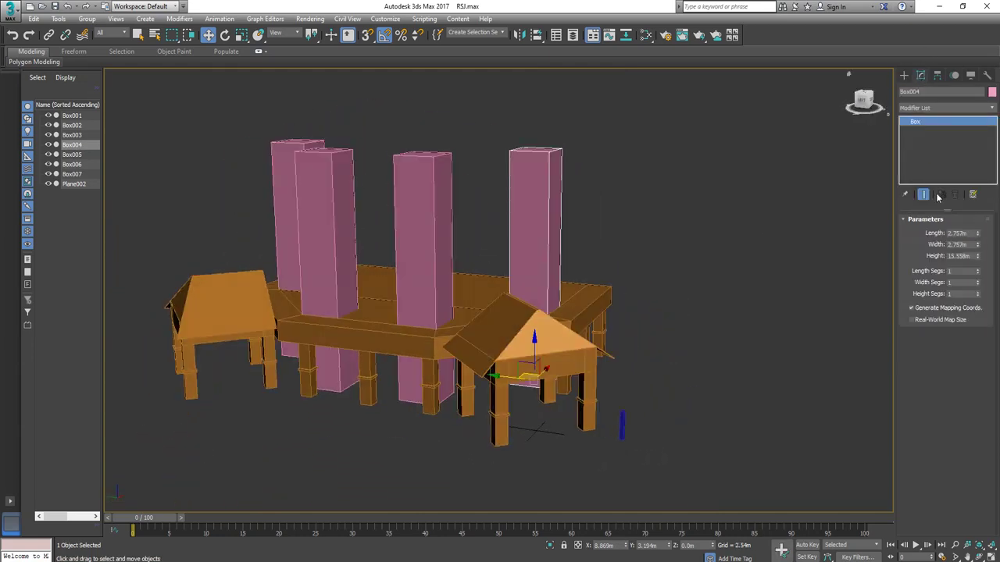
right_click(745, 195)
mouse_move(811, 304)
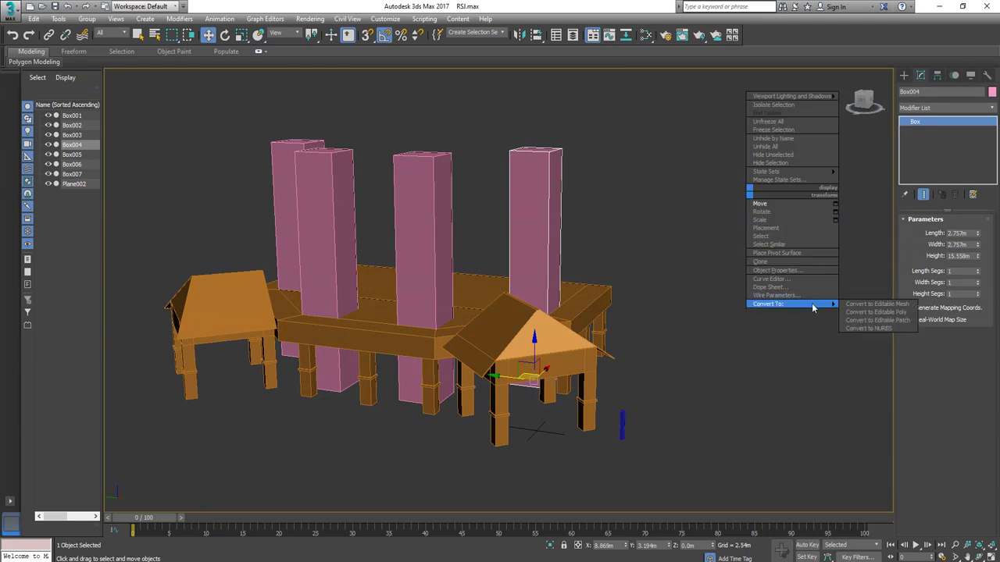
left_click(871, 310)
Step: Attach the other three box columns to the editable box
left_click(921, 443)
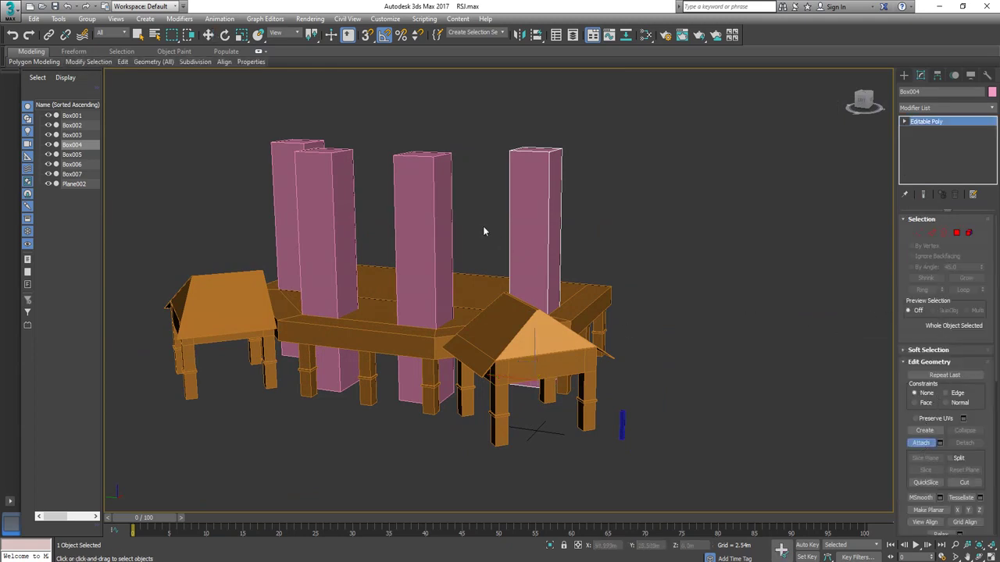
left_click(422, 209)
left_click(344, 195)
left_click(281, 163)
Step: Lower the top vertices of all four box columns to about 10.67 m in the front view, and deselect the boxes
middle_click_drag(356, 152, 520, 245, "alt")
key("f")
scroll(531, 252, "down", 5)
scroll(547, 248, "up", 4)
key("1")
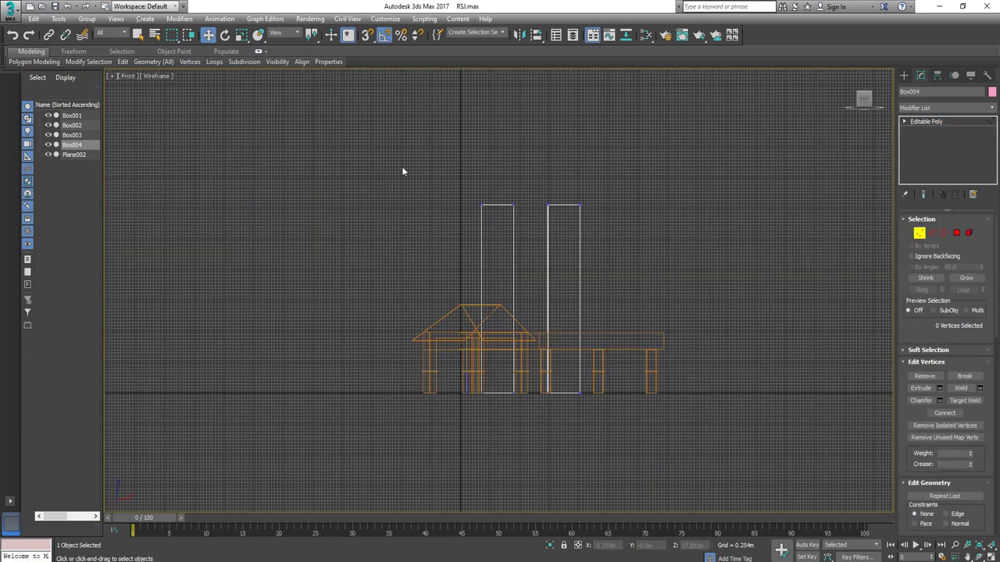
left_click_drag(536, 175, 538, 222)
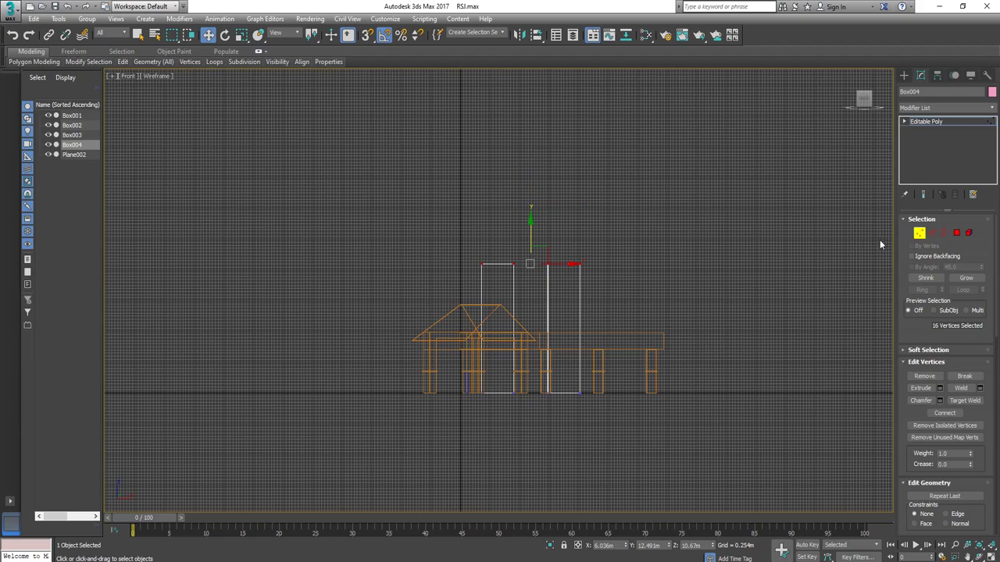
left_click(920, 234)
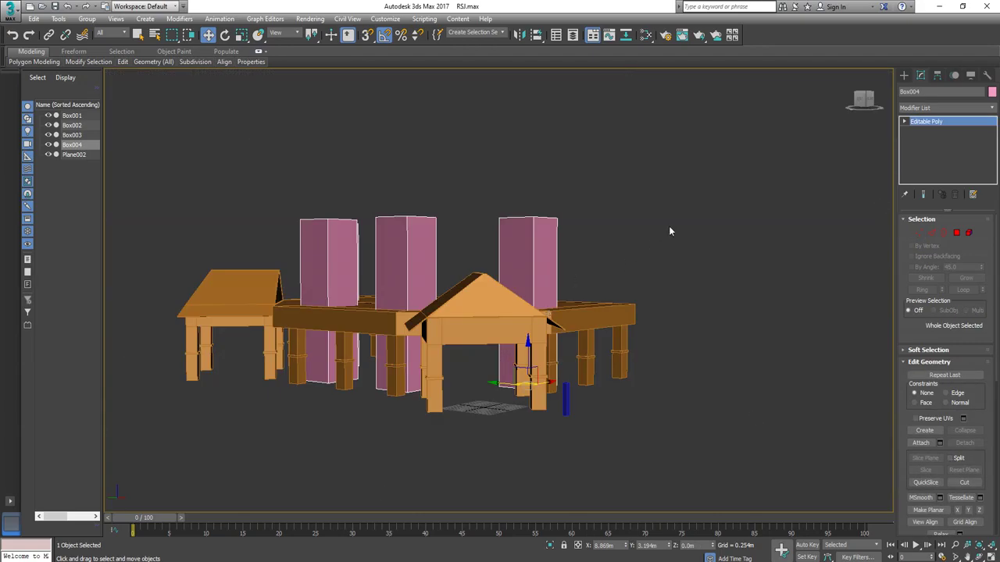
left_click(670, 230)
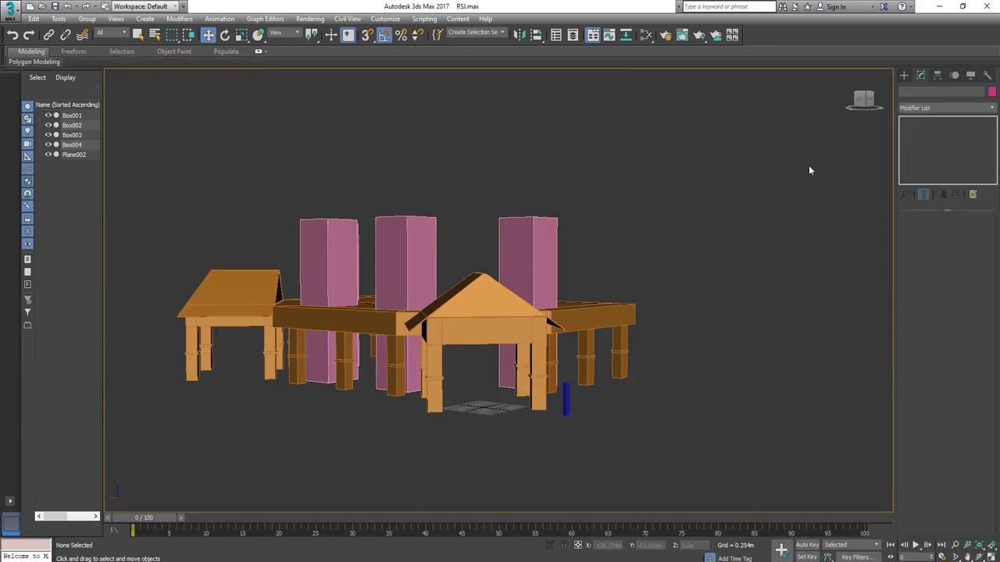
Step: Clone the colonnade's slab element upward as a separate object
middle_click_drag(809, 170, 624, 290, "alt")
left_click(595, 292)
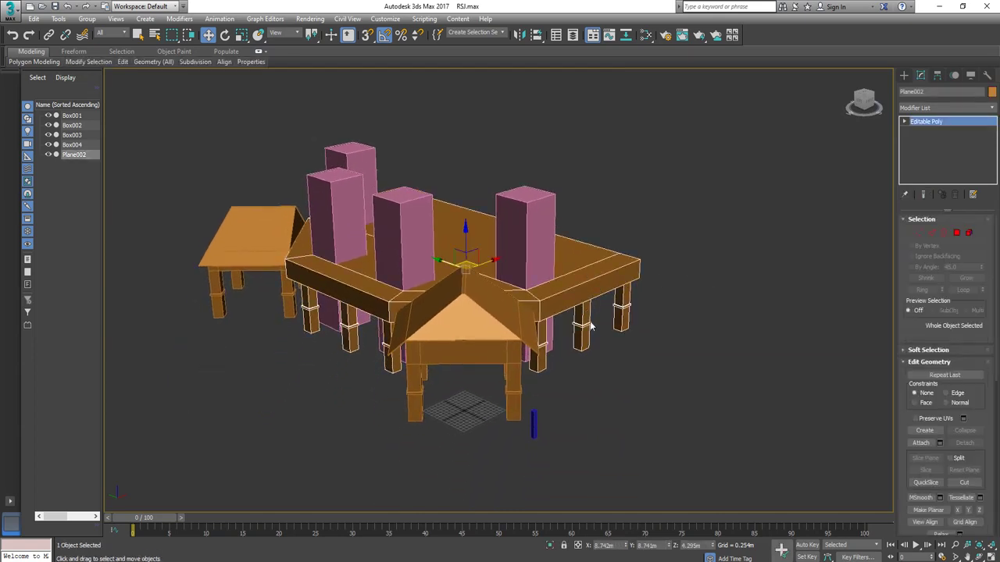
key("5")
left_click(555, 294)
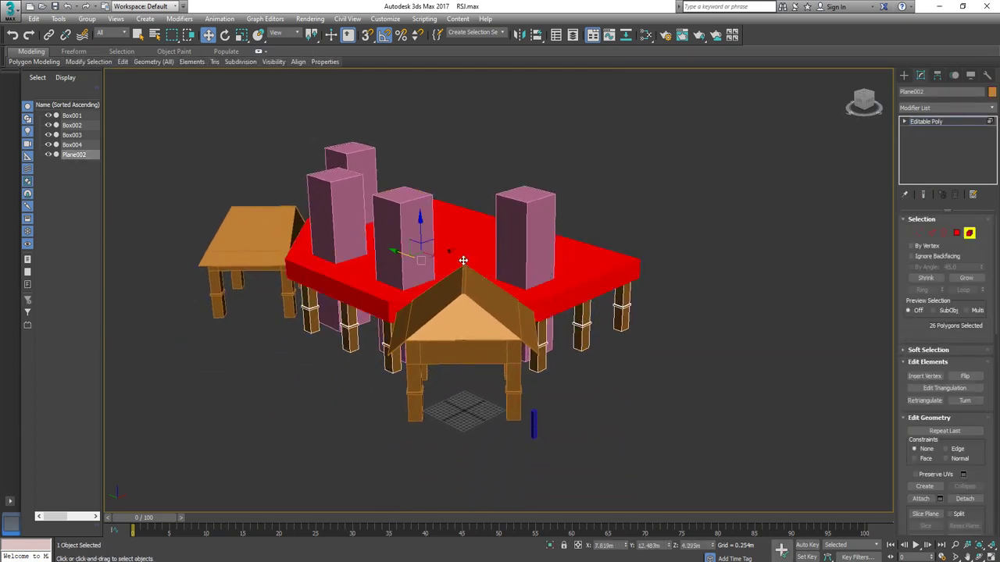
left_click_drag(417, 224, 417, 98, "shift")
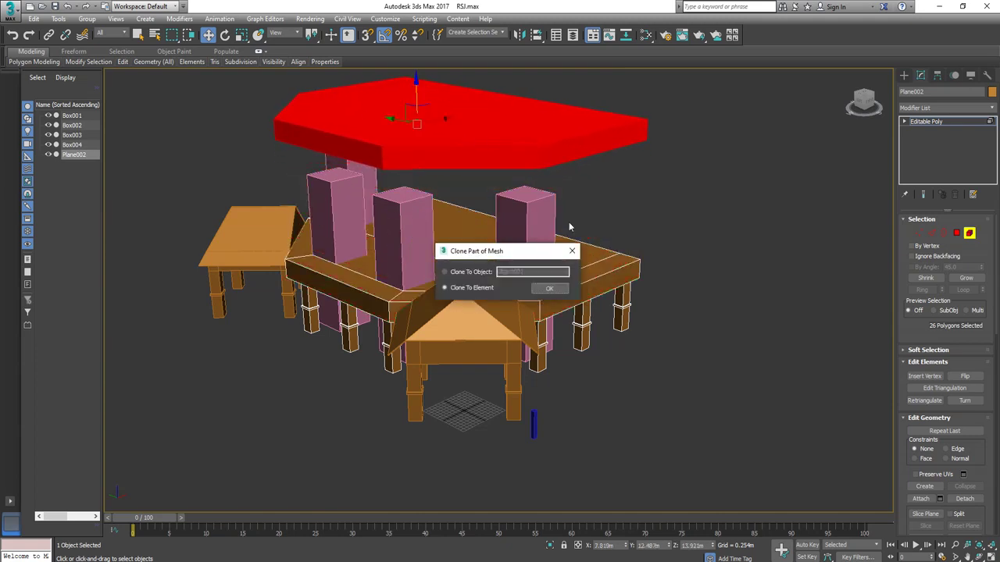
left_click(481, 272)
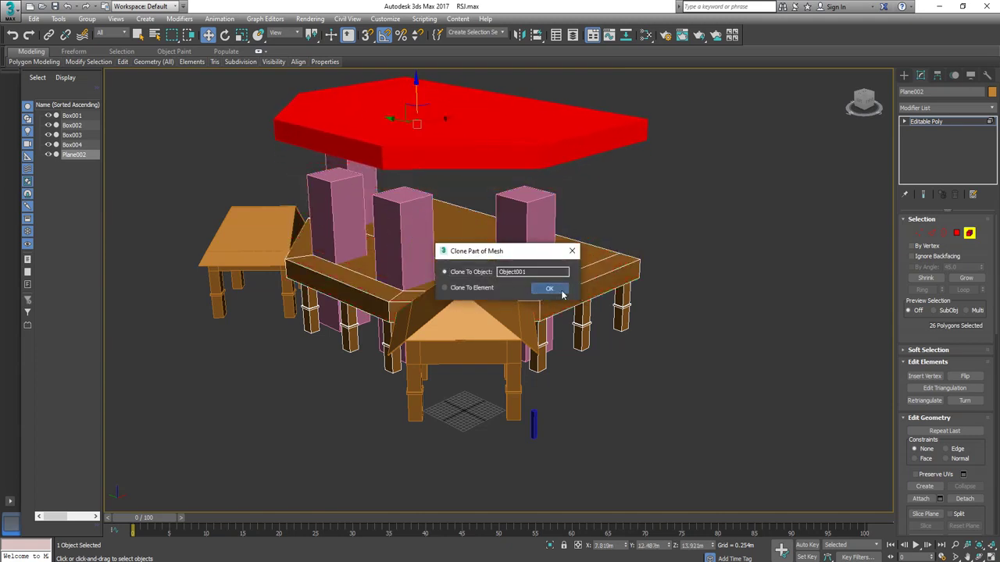
left_click(549, 288)
Step: Move the cloned slab down to ground level, aligning its underside with the column bases in the front view
left_click(968, 233)
left_click(469, 130)
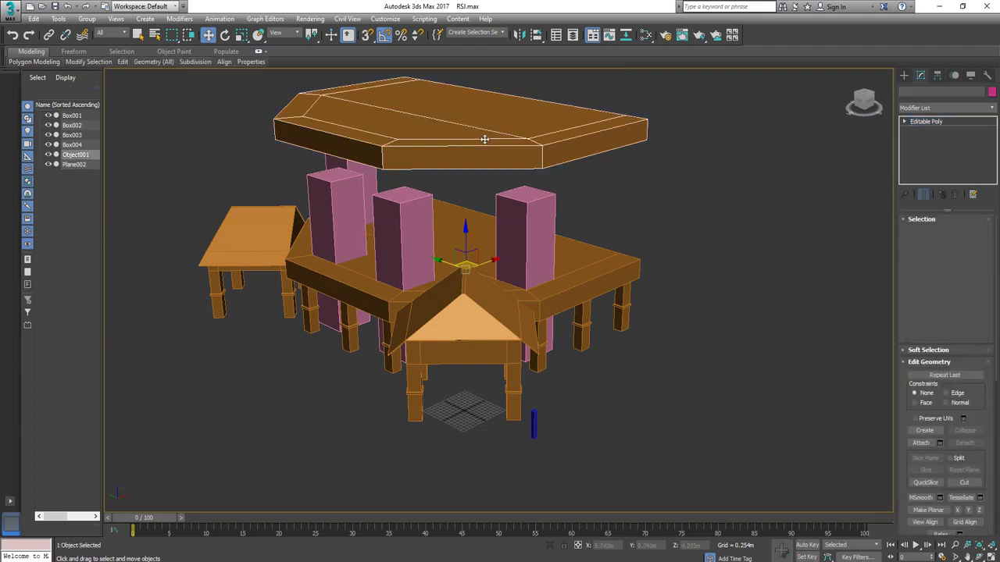
key("5")
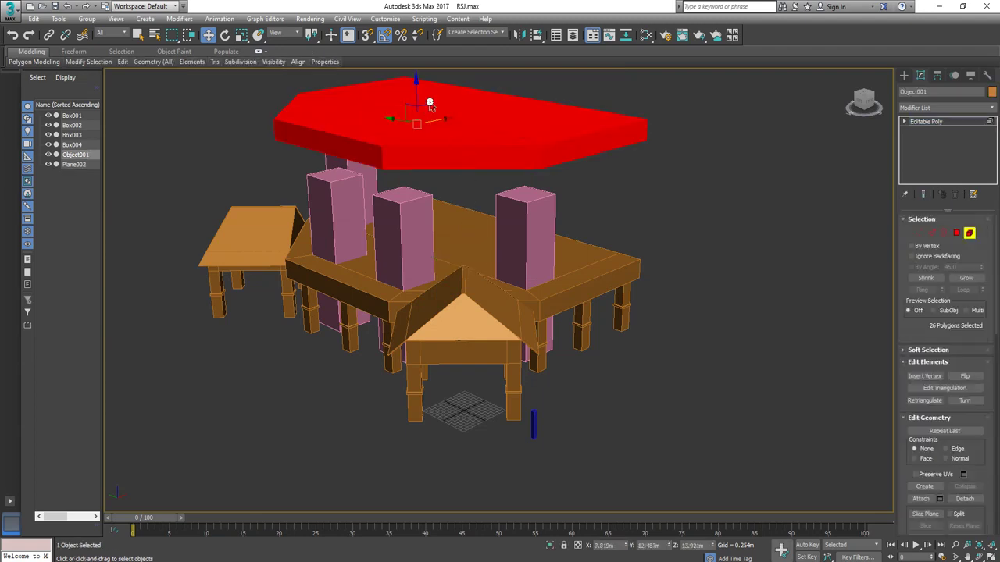
left_click_drag(413, 86, 420, 266)
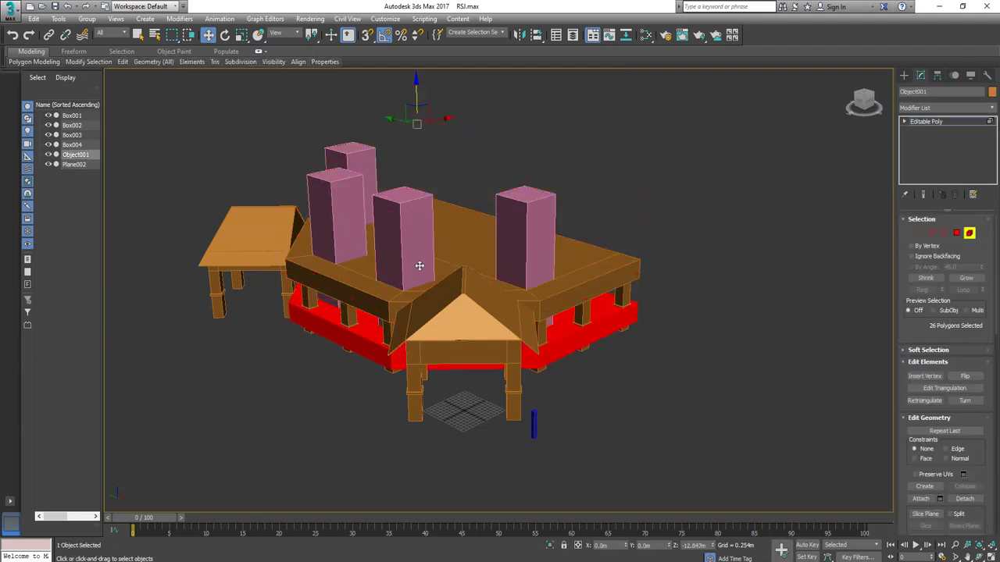
key("f")
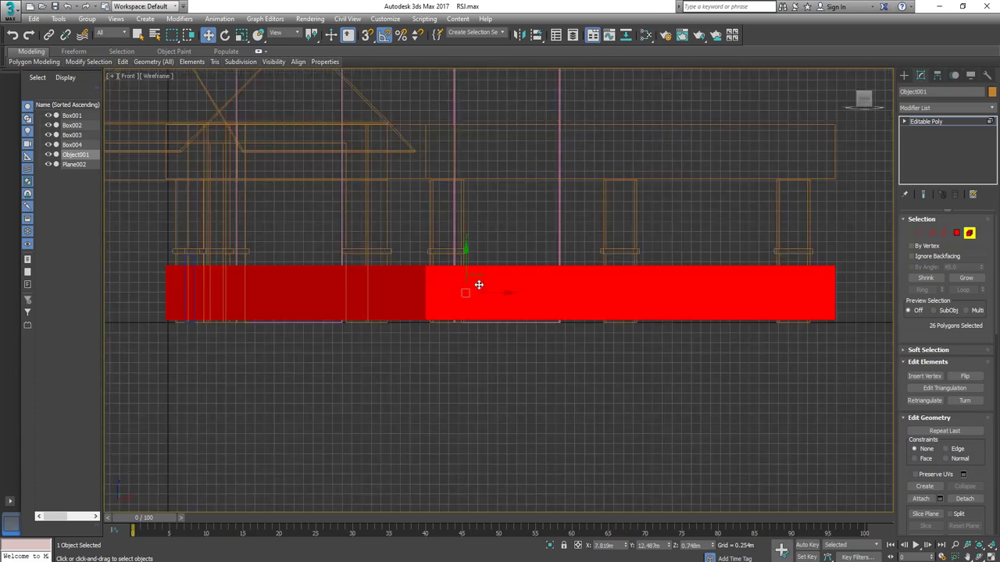
mouse_move(470, 262)
left_mouse_down()
mouse_move(464, 245)
mouse_move(467, 258)
left_mouse_up()
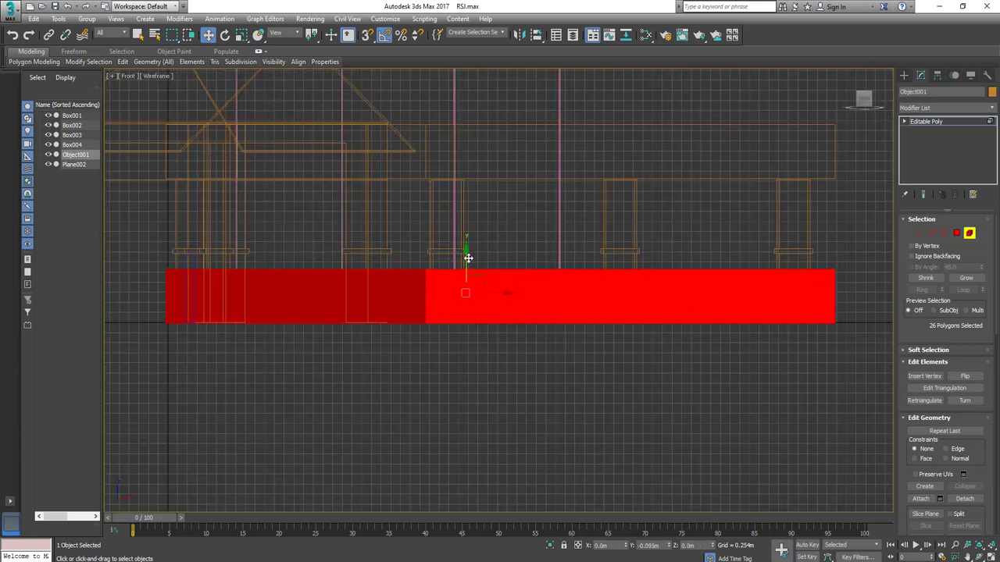
Step: Lower the cloned slab's top vertices about 1.08 m to make a thin floor base
scroll(482, 293, "down", 2)
key("1")
left_click_drag(217, 258, 816, 282)
left_click_drag(492, 238, 495, 269)
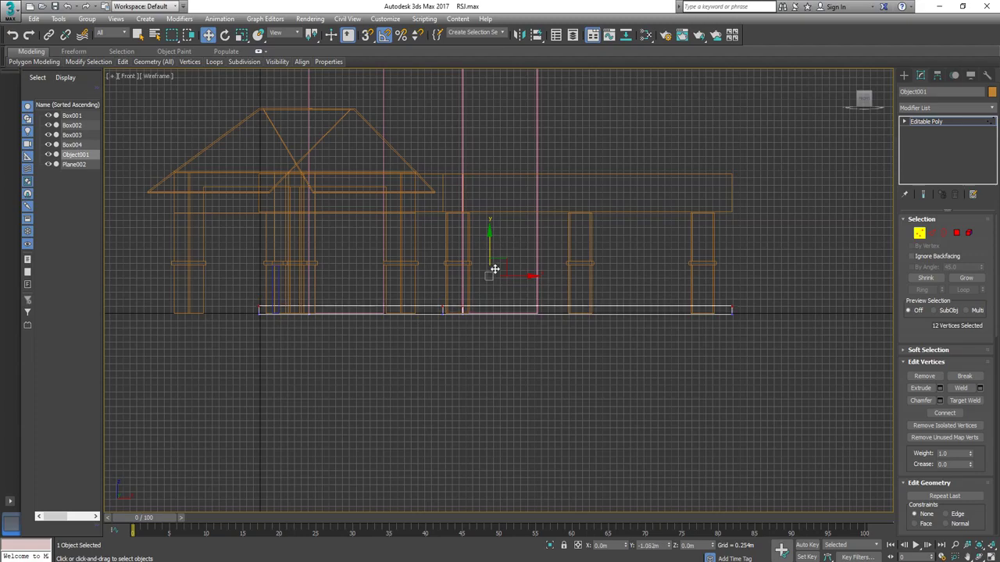
key("p")
scroll(469, 321, "up", 4)
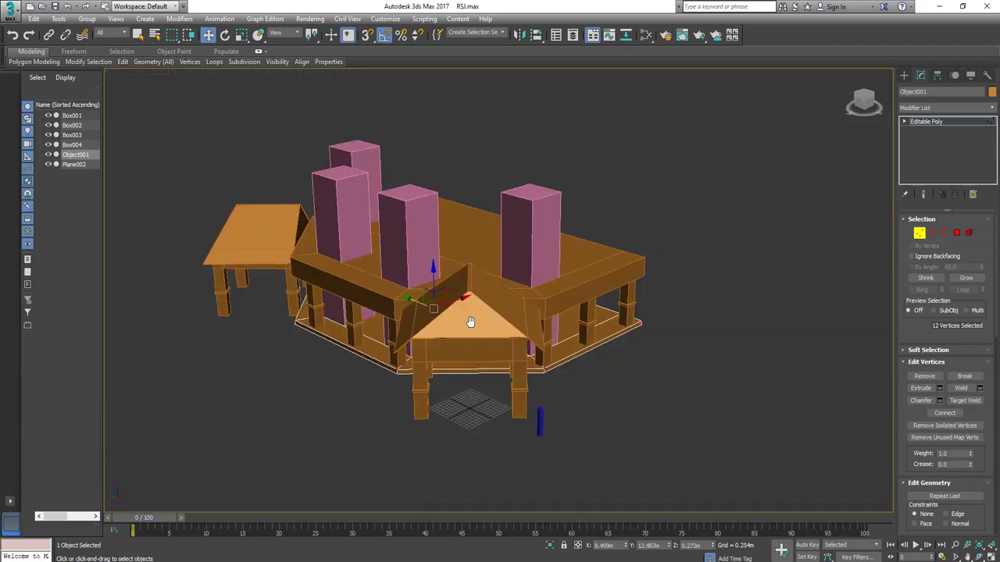
Step: Select the floor base's inner top polygons and the top strip along the straight back side
mouse_move(455, 319)
middle_mouse_down("alt")
mouse_move(531, 308)
mouse_move(495, 319)
mouse_move(490, 258)
middle_mouse_up("alt")
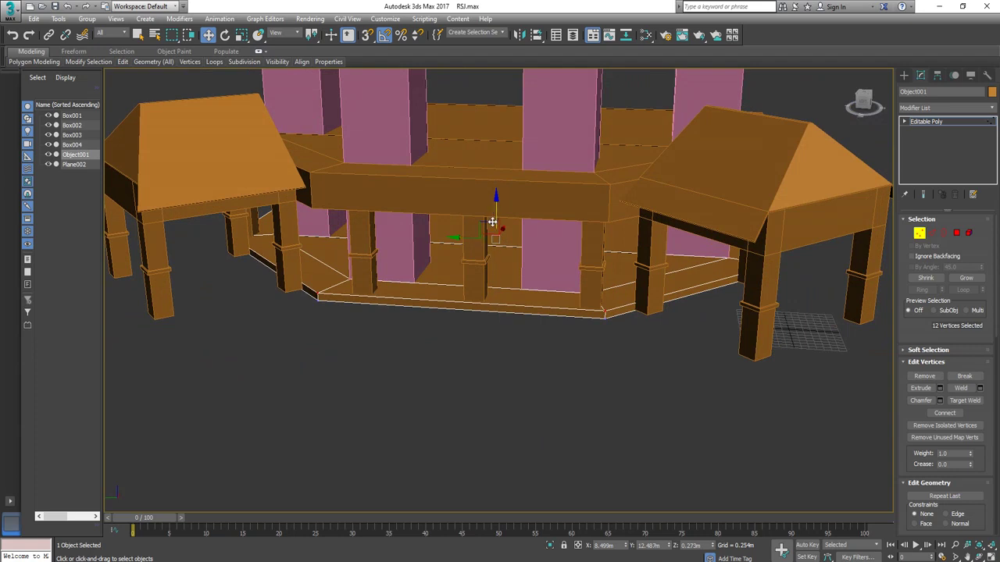
scroll(438, 318, "up", 3)
scroll(478, 315, "down", 2)
key("4")
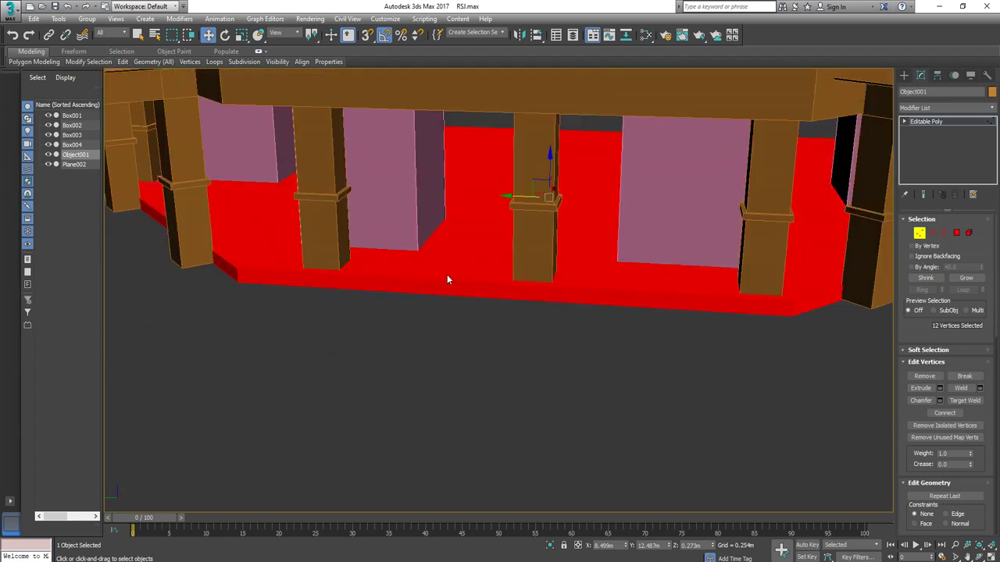
left_click(442, 264)
left_click(285, 241, "ctrl")
left_click(414, 215, "ctrl")
left_click(426, 173, "ctrl")
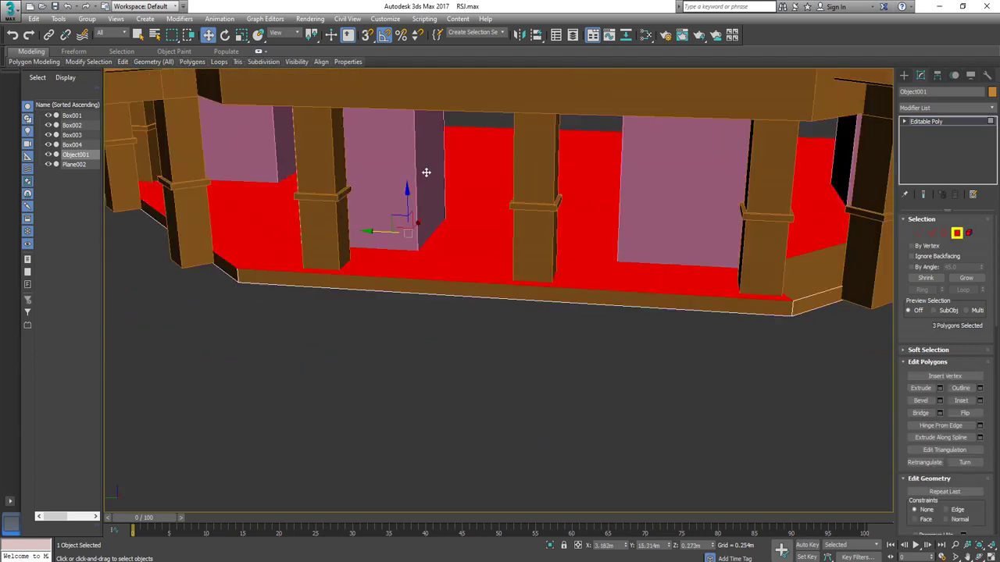
Step: Add the floor base's remaining top strips along the diagonal and end sides to the polygon selection
scroll(659, 266, "down", 5)
left_click(714, 268, "ctrl")
middle_click_drag(756, 299, 706, 300, "alt")
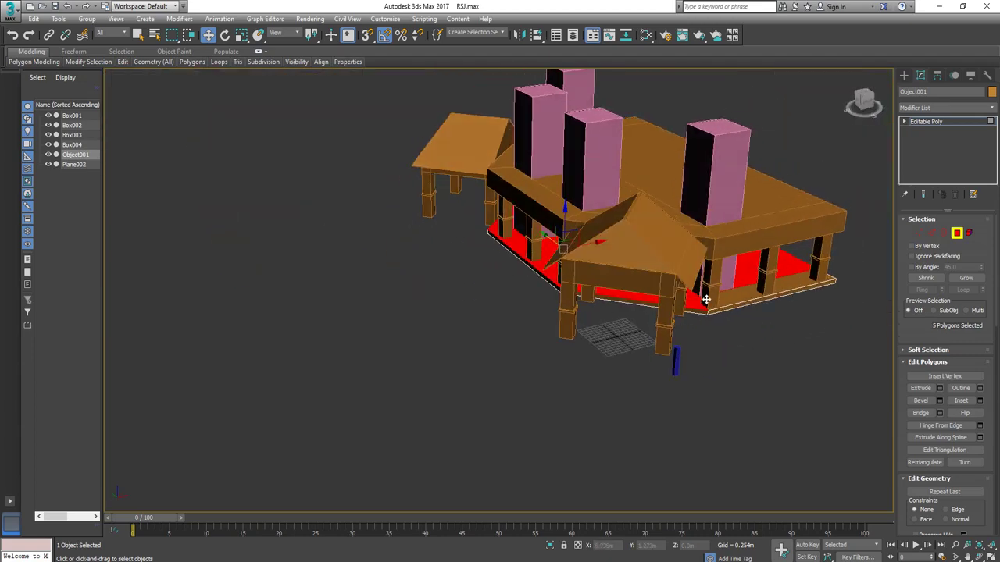
middle_click_drag(599, 349, 703, 291, "alt")
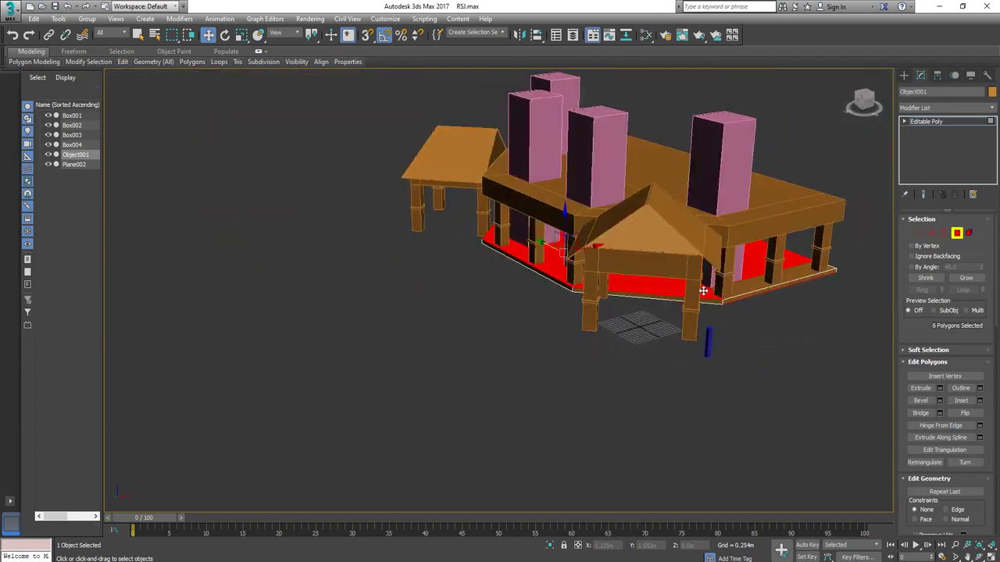
scroll(784, 292, "up", 10)
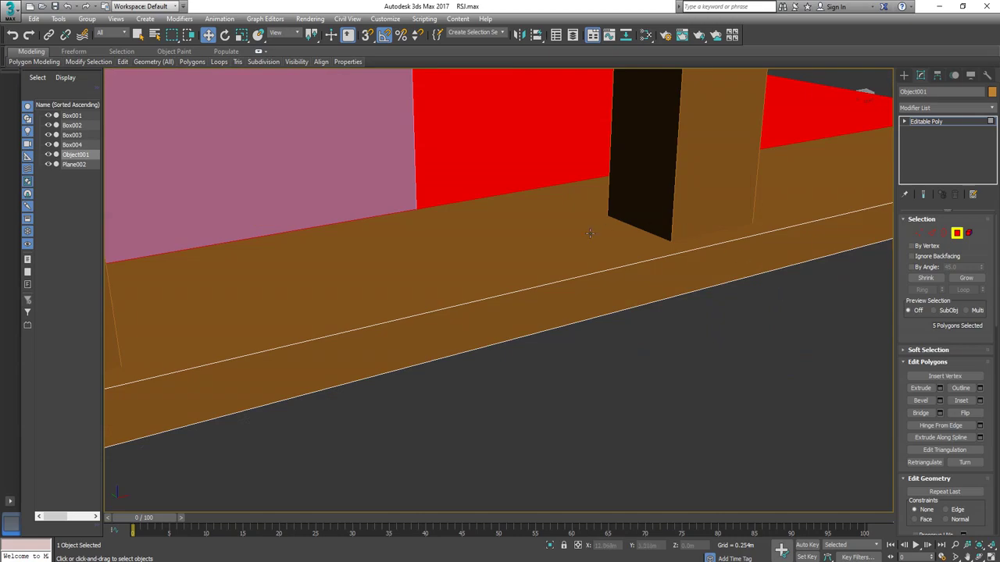
scroll(596, 263, "down", 15)
middle_click_drag(593, 300, 618, 305, "alt")
scroll(500, 301, "up", 10)
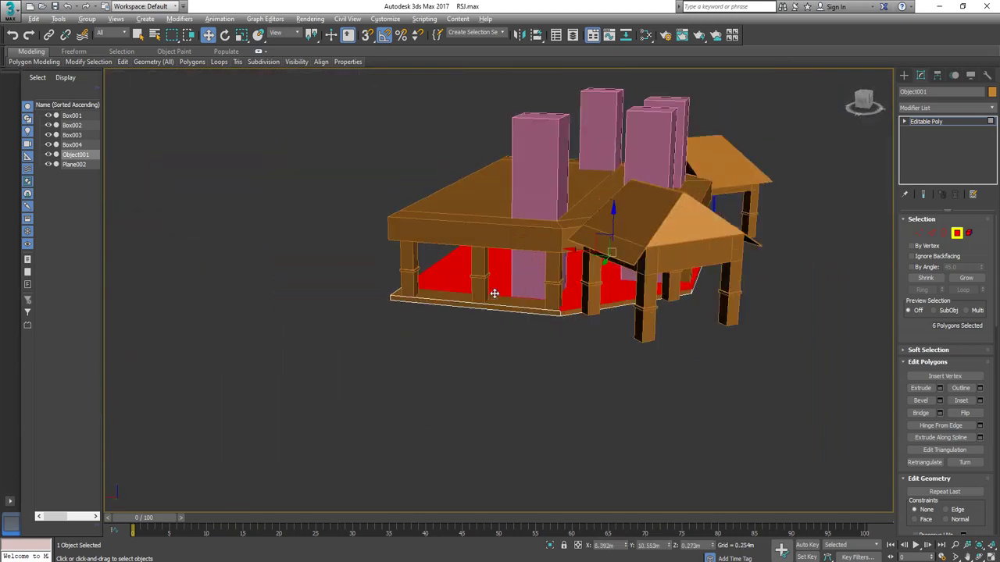